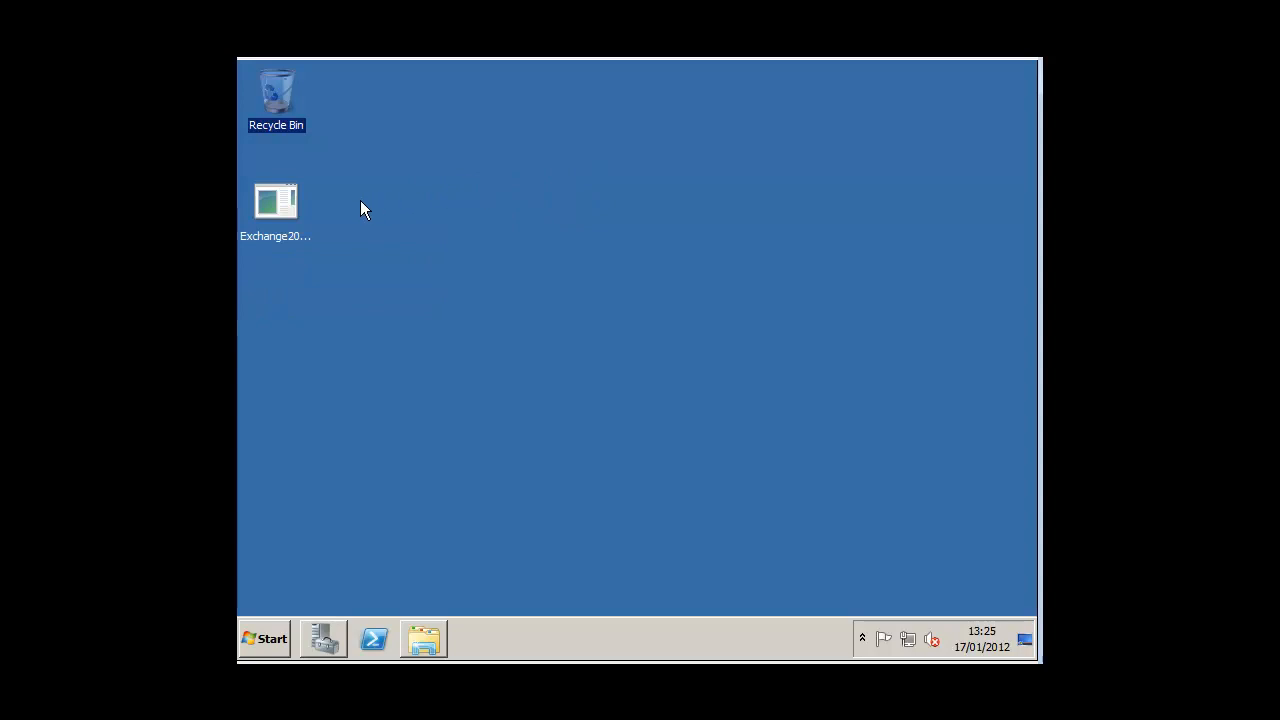
Step: Extract the Exchange2010-SP1-x64 package to a desktop path ending in \exchange2010 and acknowledge completion
{"action": "left_click", "coordinate": [292, 210]}
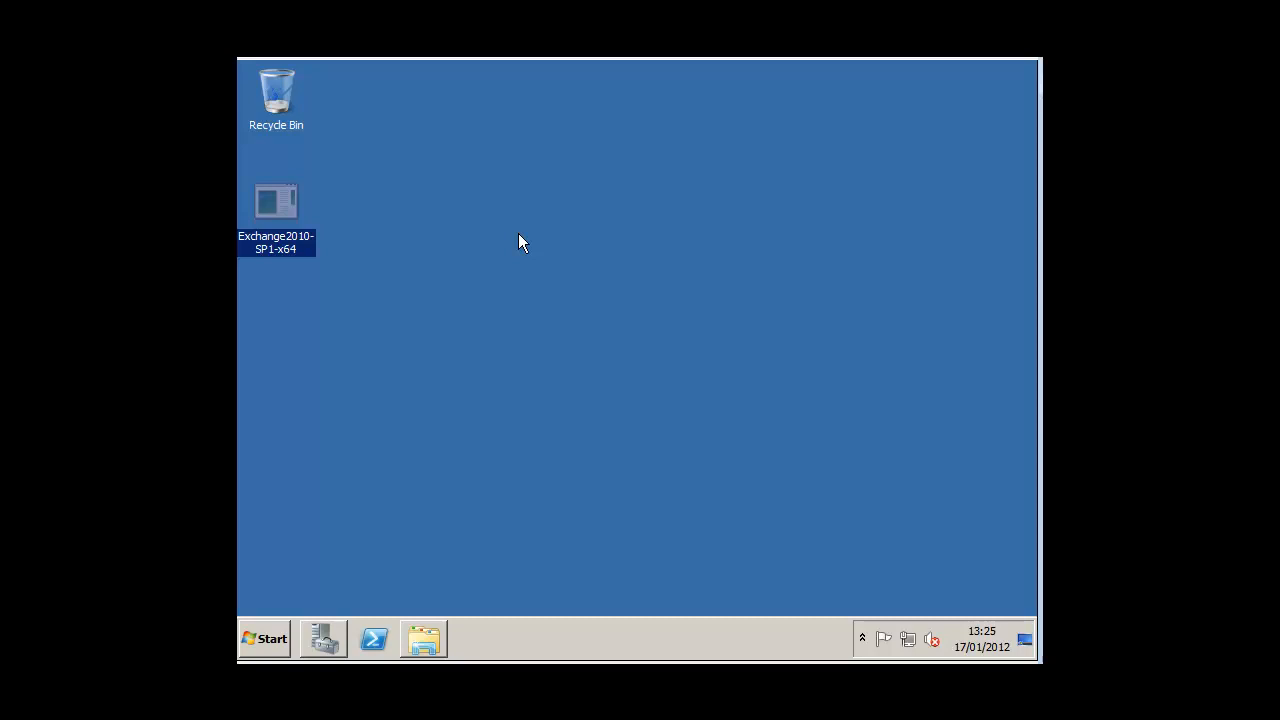
{"action": "double_click", "coordinate": [291, 207]}
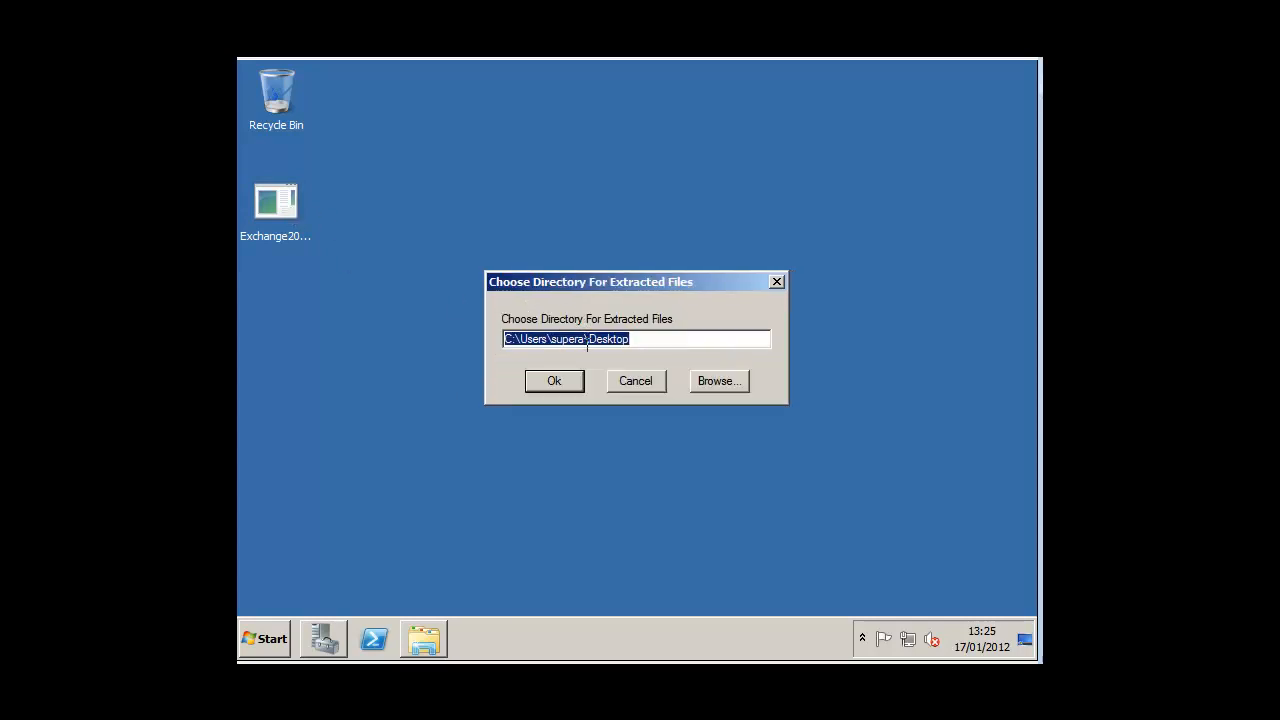
{"action": "left_click", "coordinate": [631, 341]}
{"action": "type", "text": "\\"}
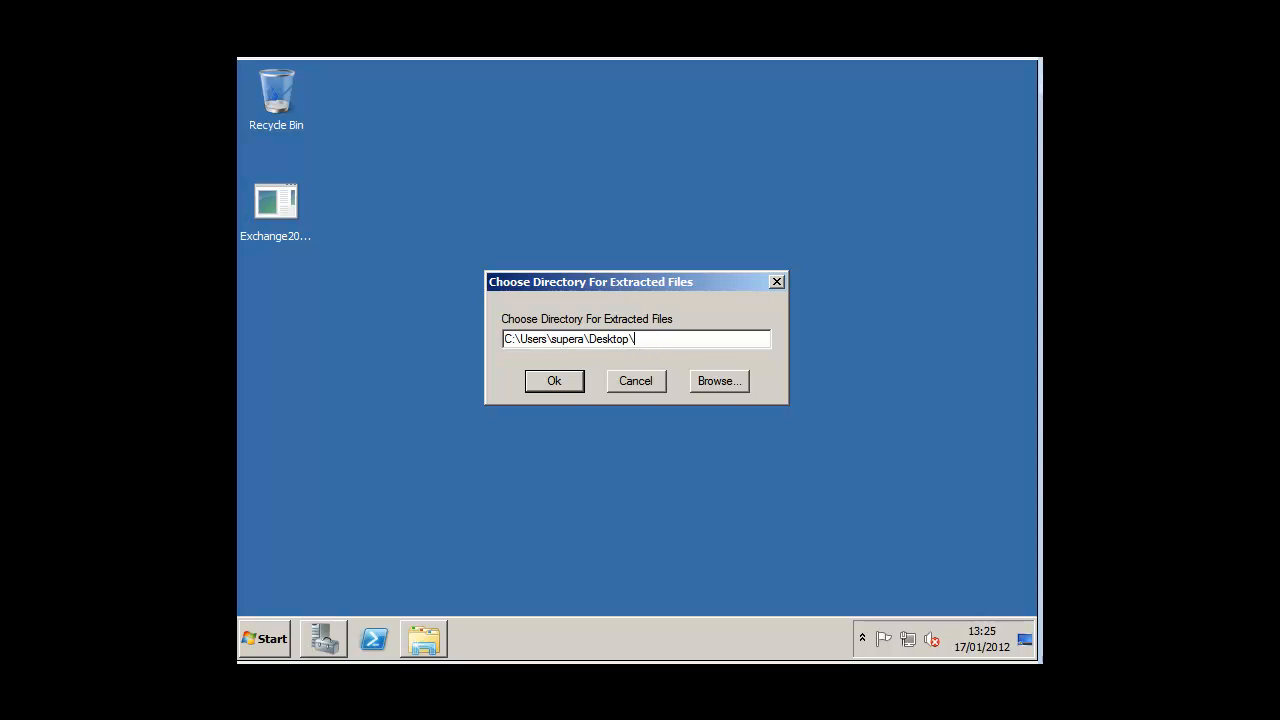
{"action": "type", "text": "exchange2010"}
{"action": "key", "text": "Return"}
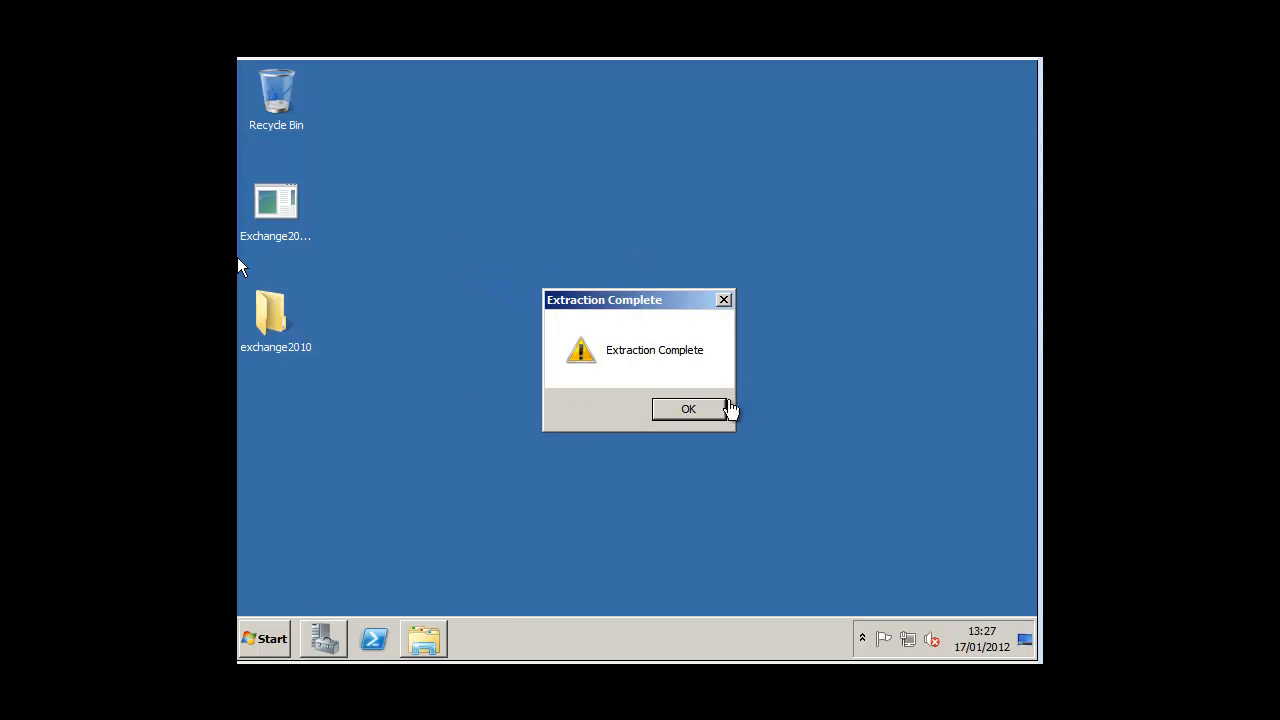
{"action": "left_click", "coordinate": [697, 409]}
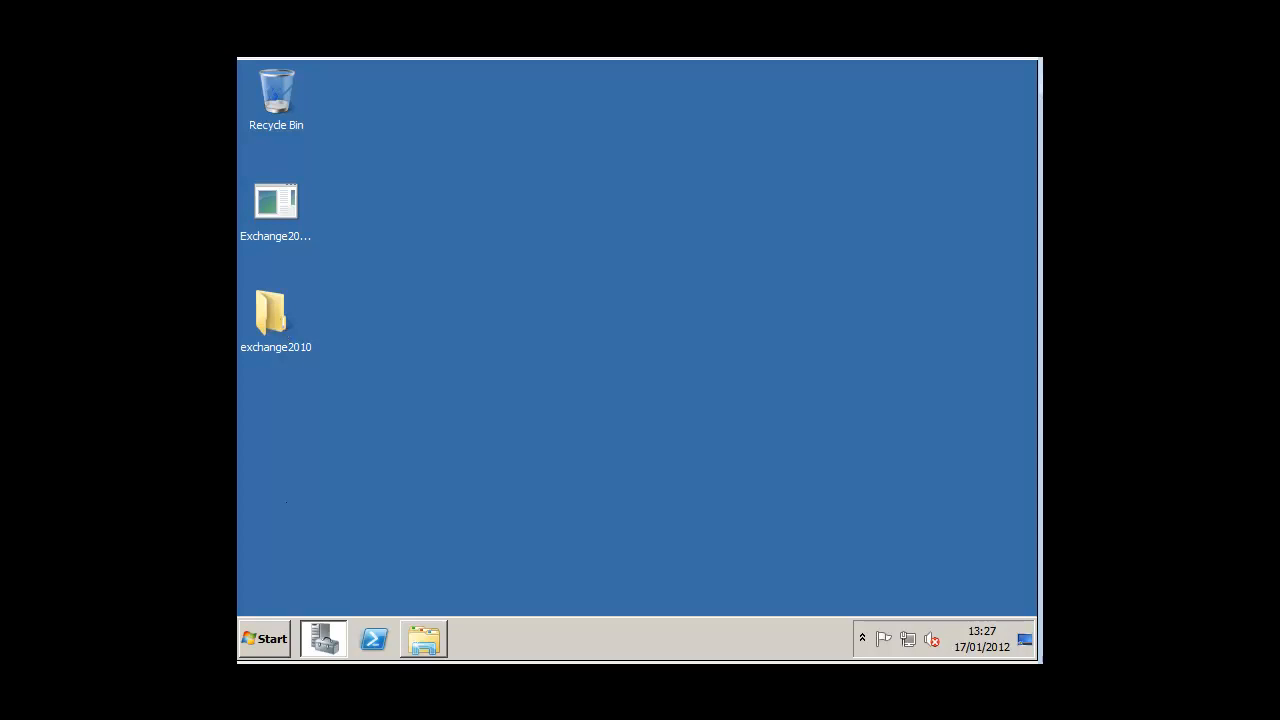
Step: Open the USERS101 test user's group memberships and check Enterprise Admins and Schema Admins
{"action": "left_click", "coordinate": [318, 638]}
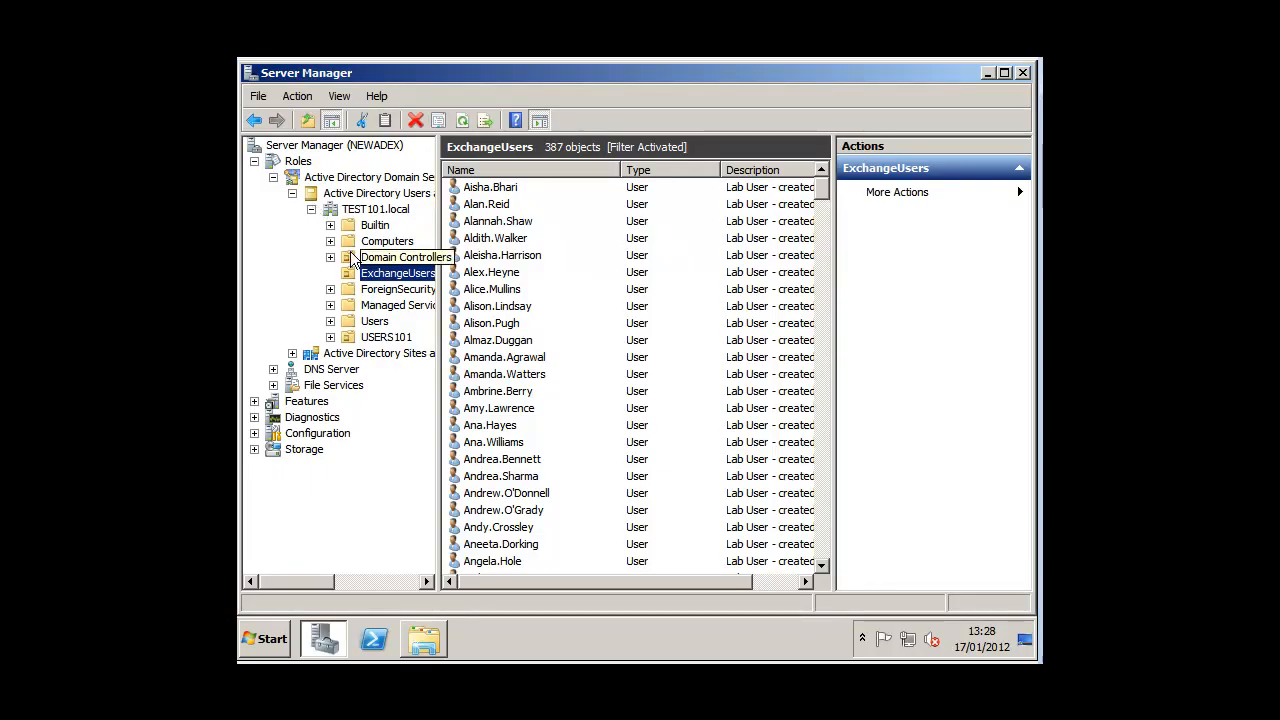
{"action": "left_click", "coordinate": [374, 338]}
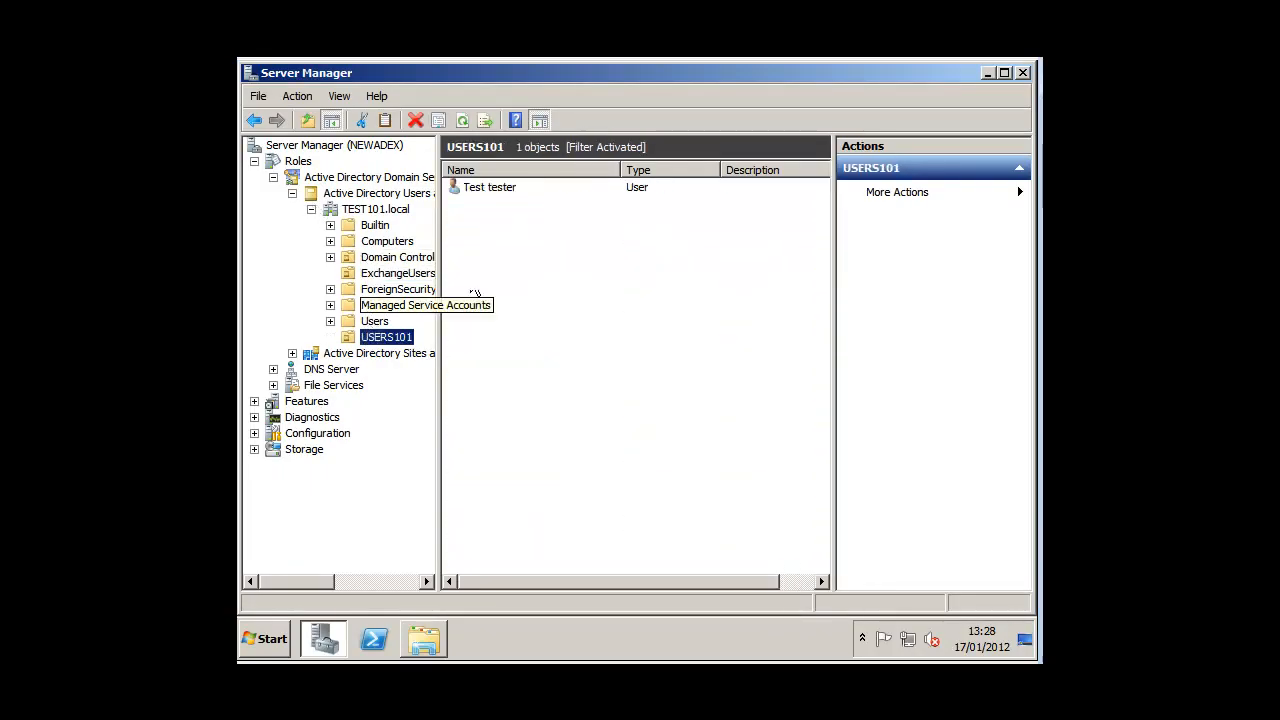
{"action": "double_click", "coordinate": [477, 190]}
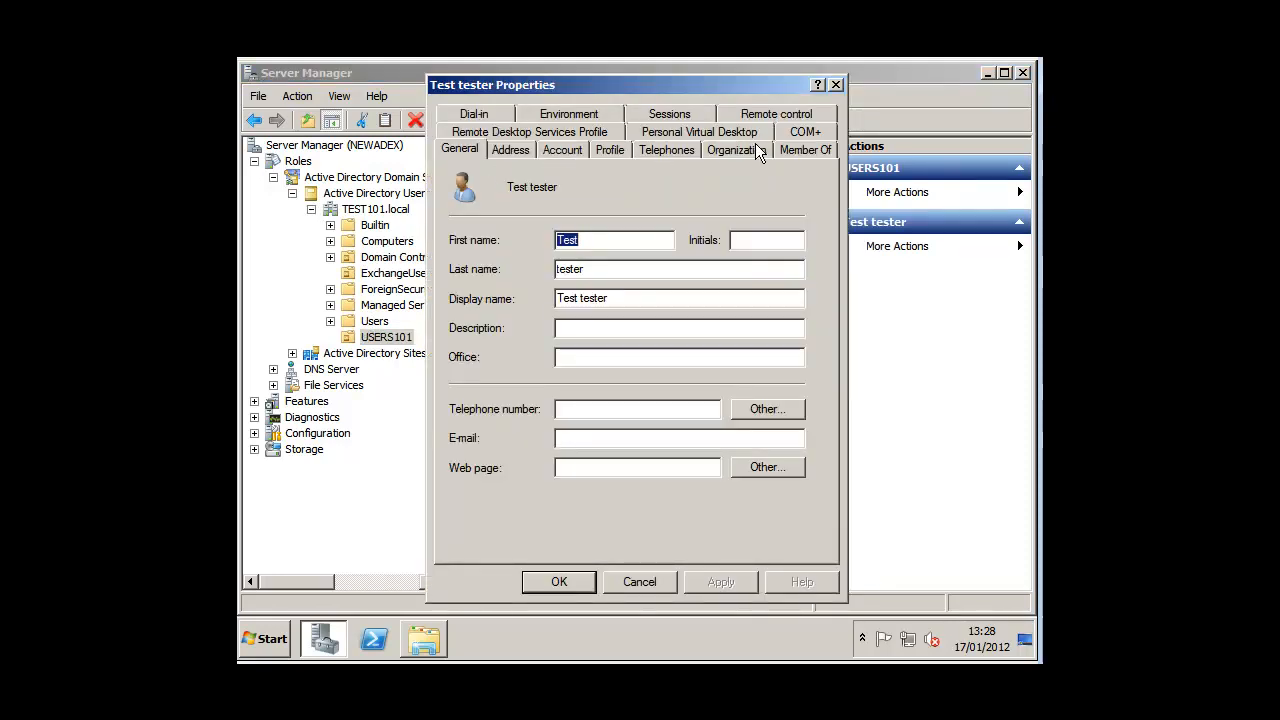
{"action": "left_click", "coordinate": [786, 152]}
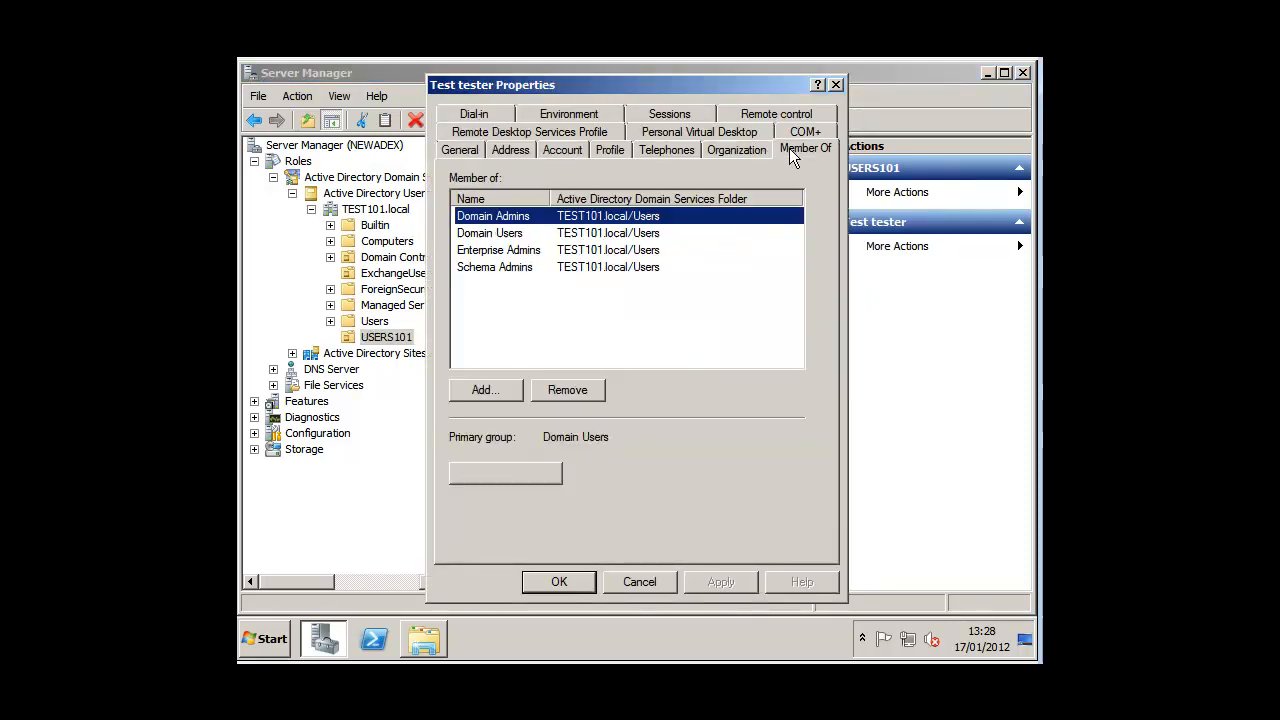
{"action": "left_click", "coordinate": [500, 268]}
{"action": "left_click", "coordinate": [506, 252]}
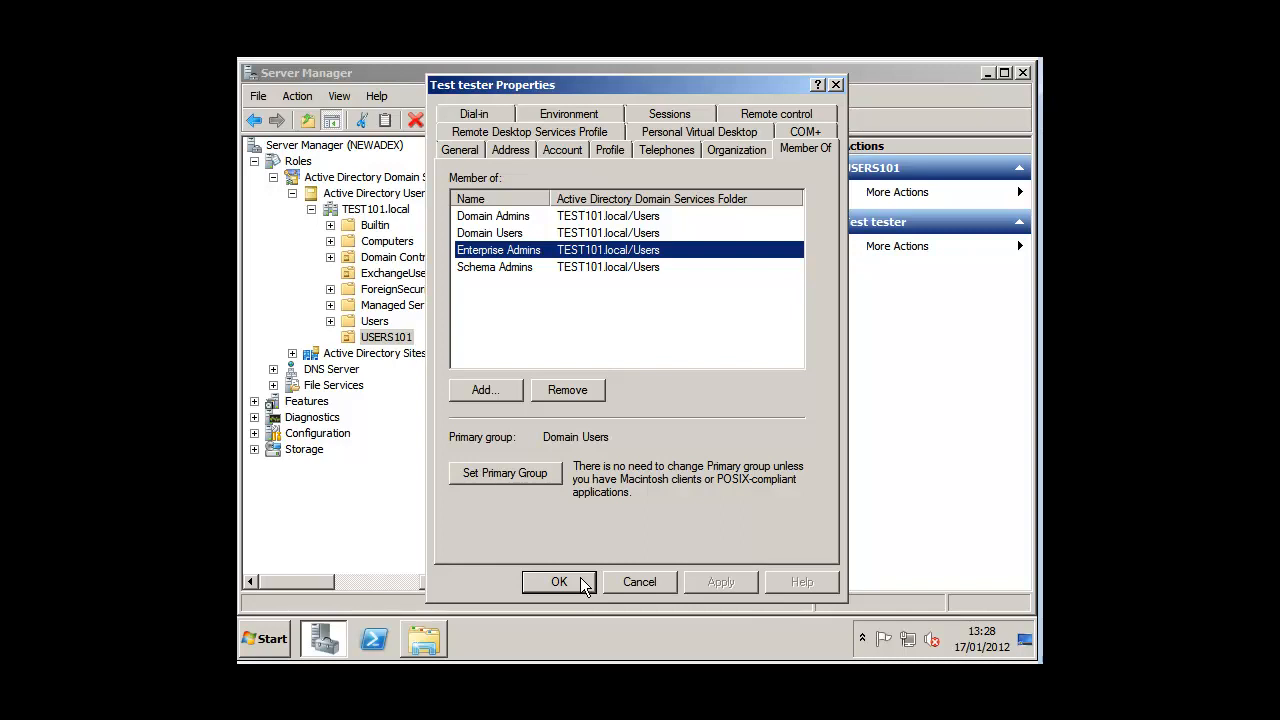
{"action": "left_click", "coordinate": [584, 583]}
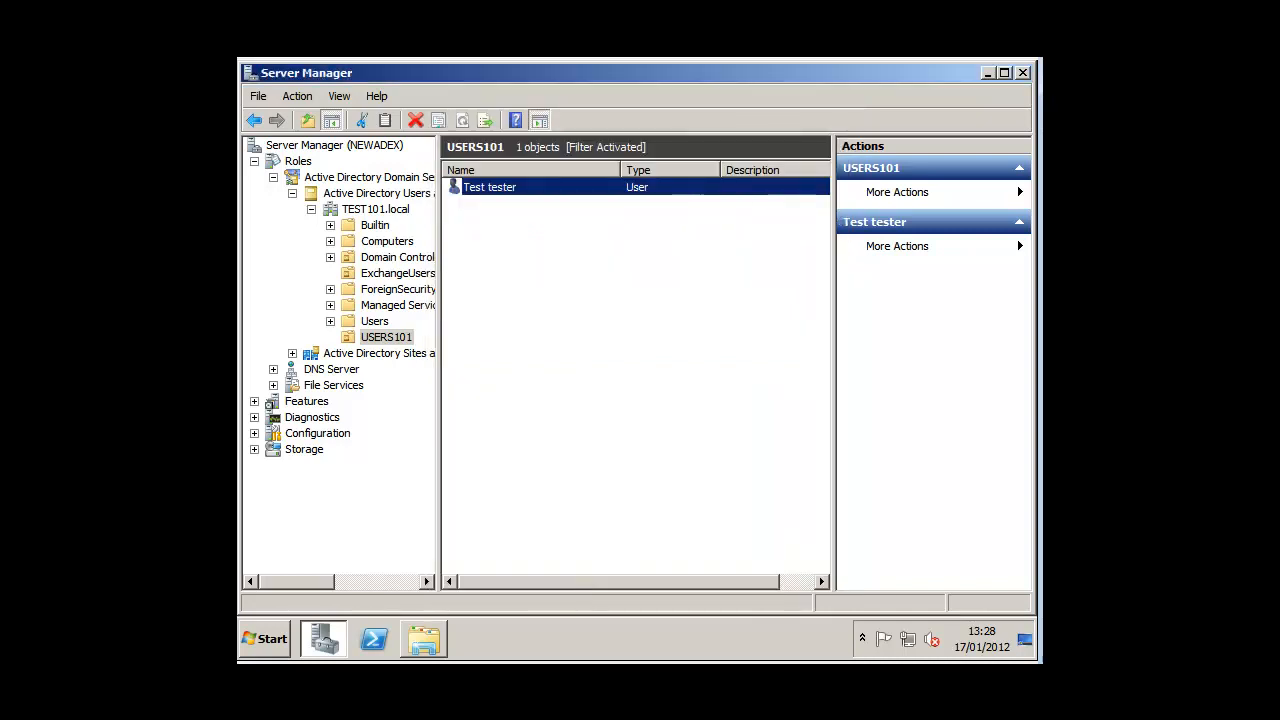
Step: Run setup from the exchange2010 folder as administrator and approve the User Account Control prompt
{"action": "left_click", "coordinate": [987, 74]}
{"action": "double_click", "coordinate": [272, 318]}
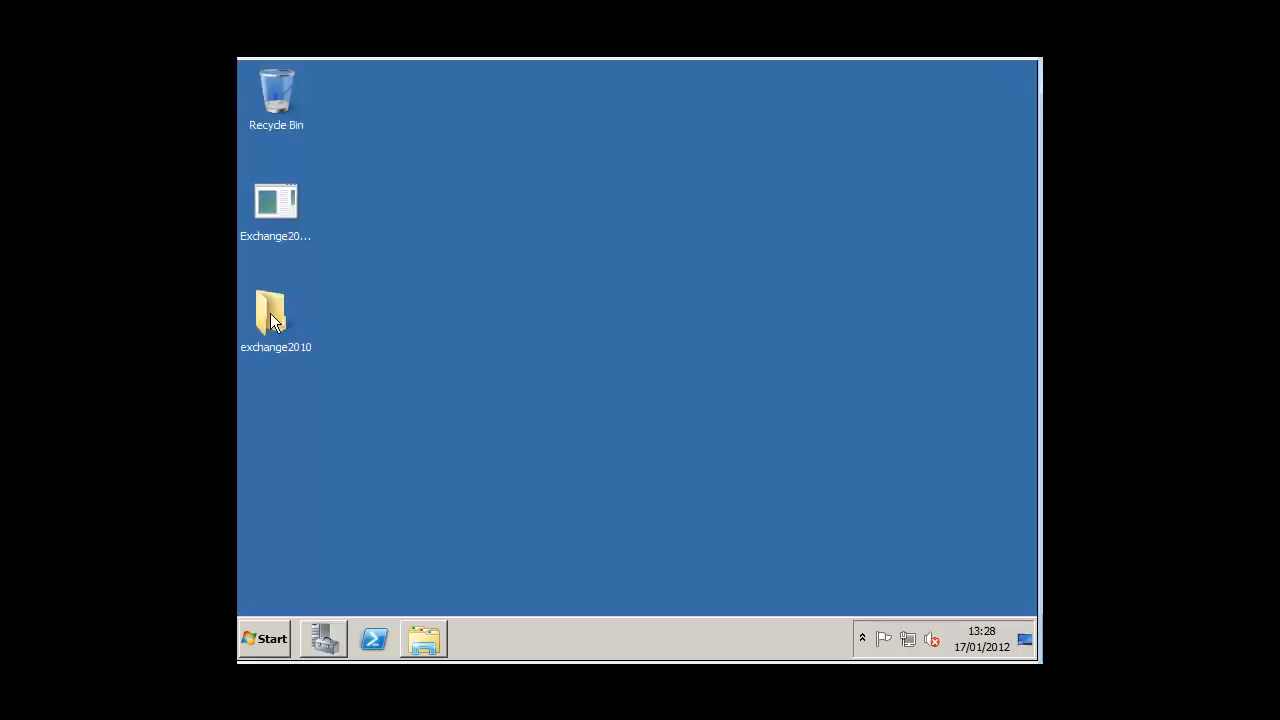
{"action": "scroll", "coordinate": [1027, 310], "scroll_direction": "down", "scroll_amount": 3}
{"action": "left_click_drag", "start_coordinate": [1027, 300], "coordinate": [1018, 540]}
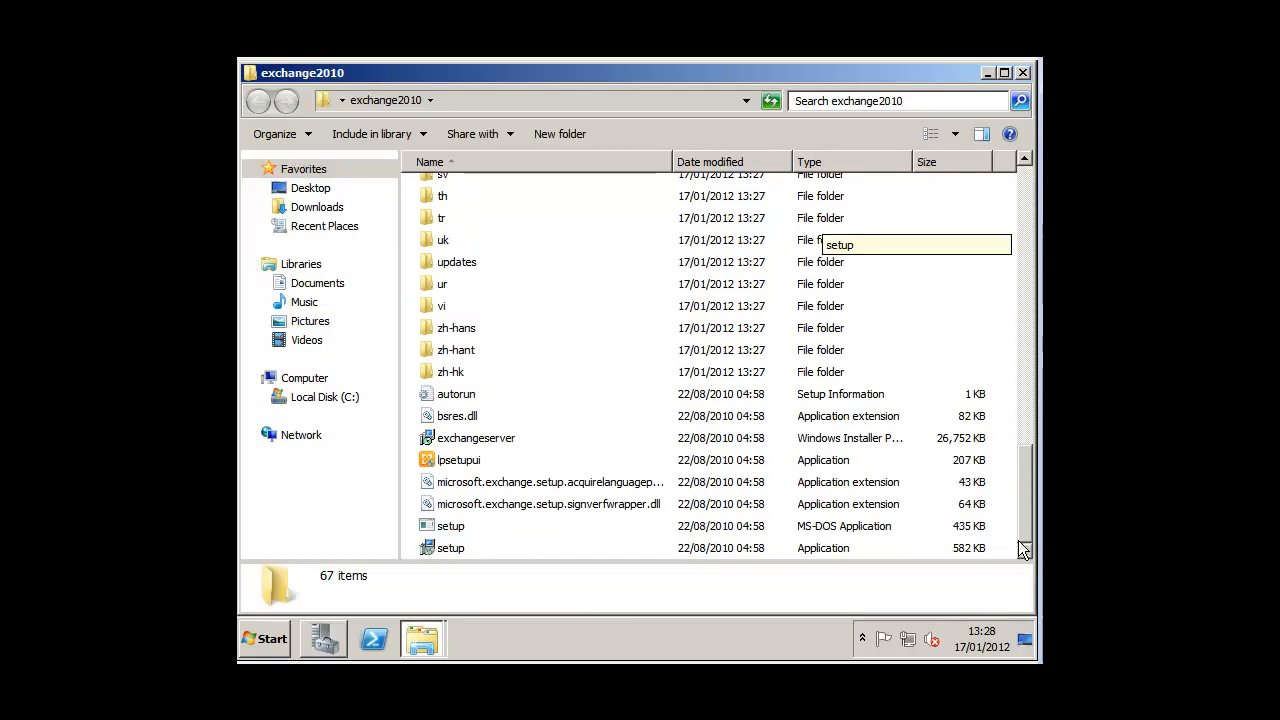
{"action": "right_click", "coordinate": [459, 549]}
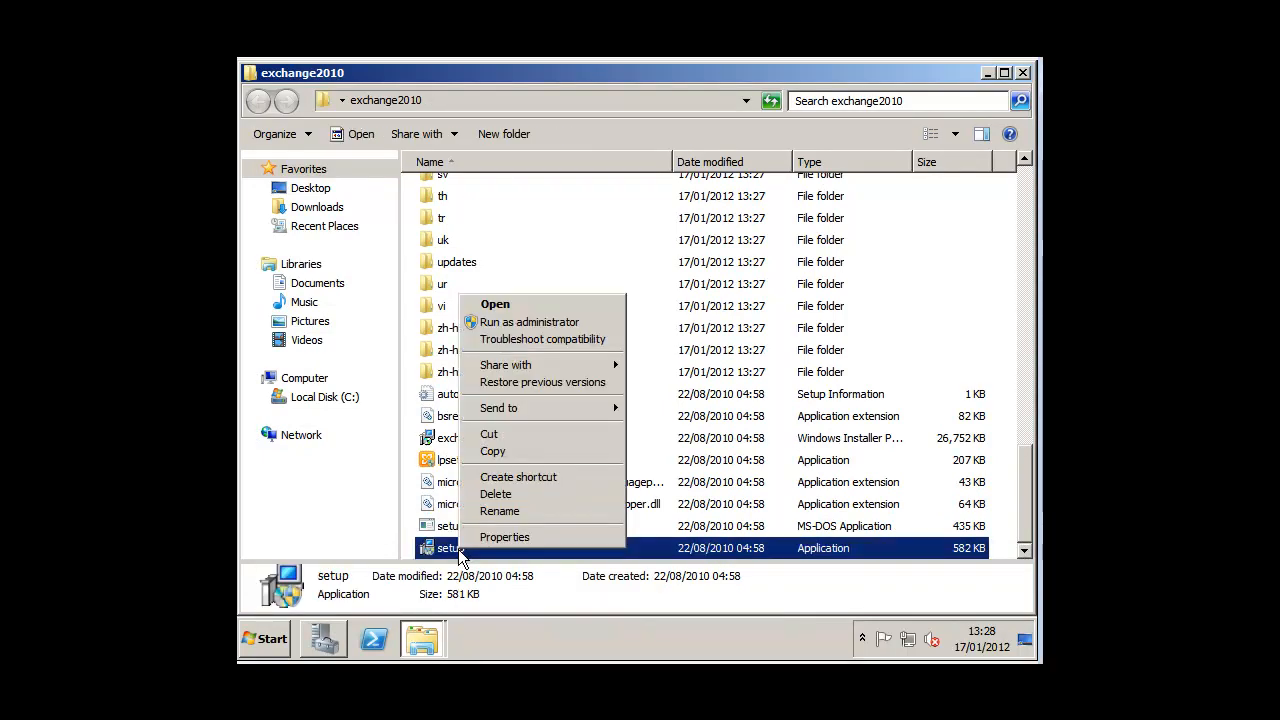
{"action": "left_click", "coordinate": [529, 322]}
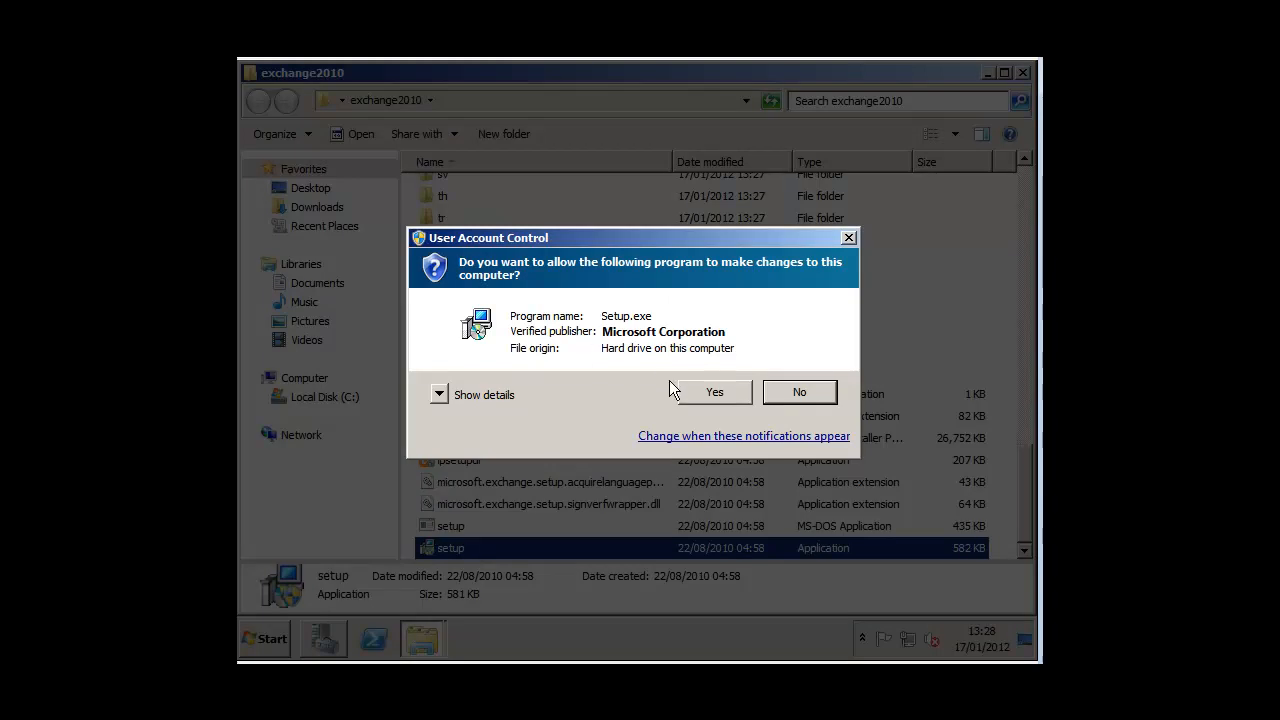
{"action": "left_click", "coordinate": [710, 390]}
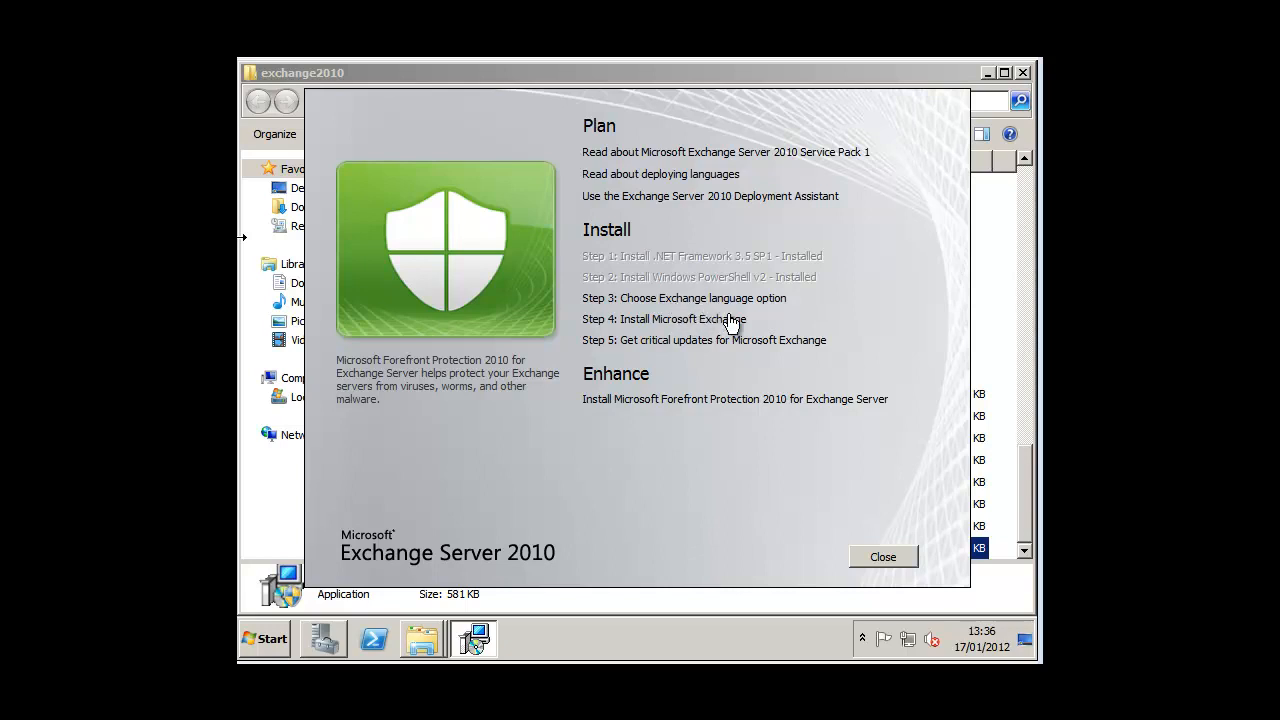
Step: Close the setup launcher and exchange2010 folder, and bring the TechNet Exchange 2010 Prerequisites page into view
{"action": "left_click", "coordinate": [876, 552]}
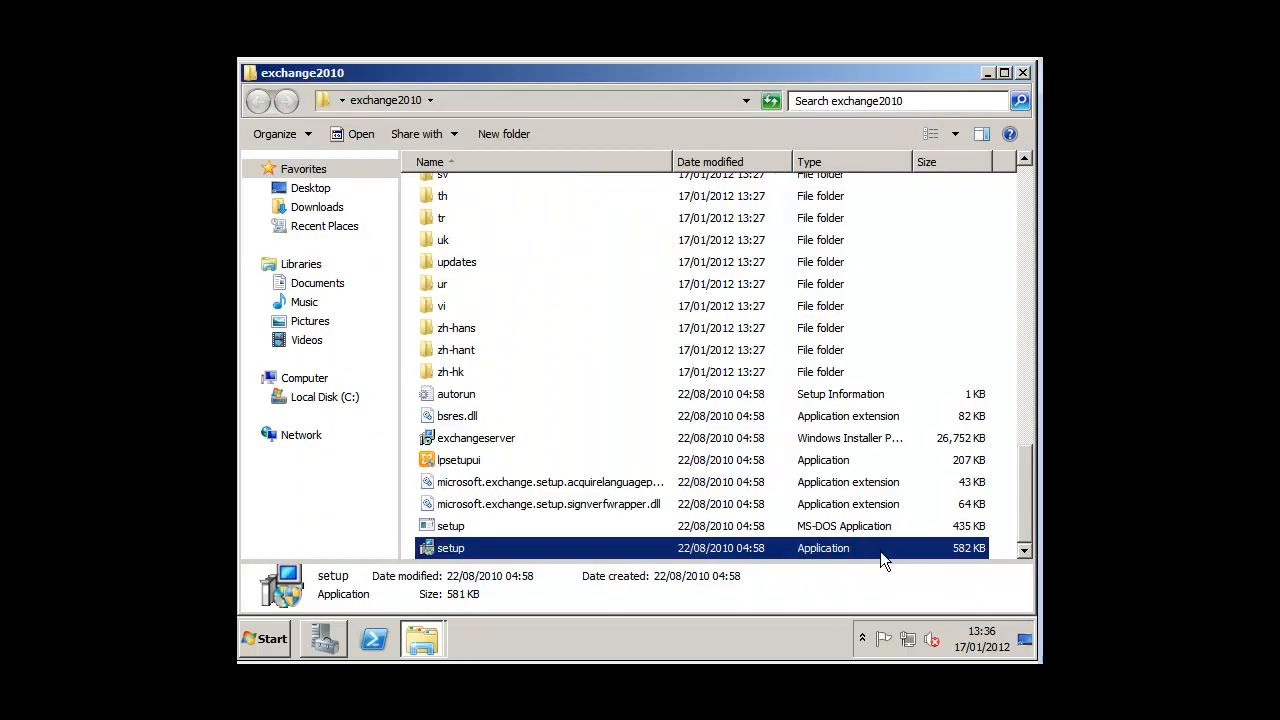
{"action": "left_click", "coordinate": [1022, 74]}
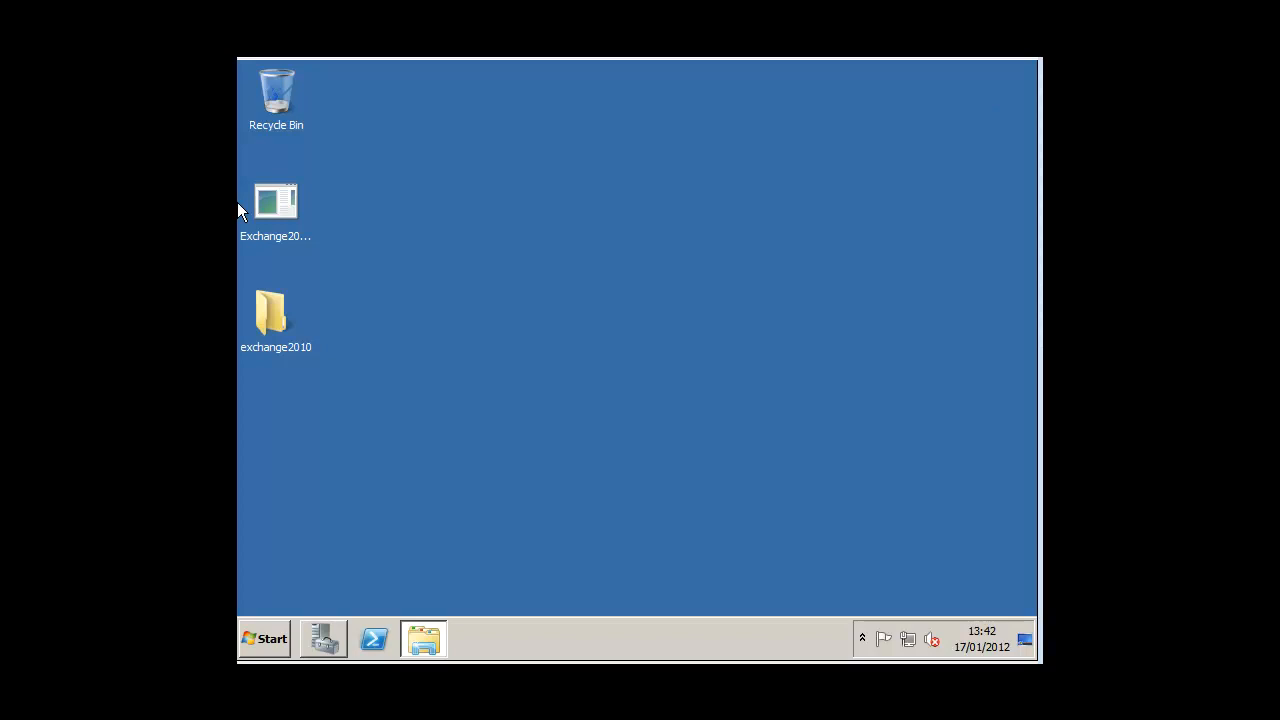
{"action": "left_click_drag", "start_coordinate": [237, 202], "coordinate": [476, 86]}
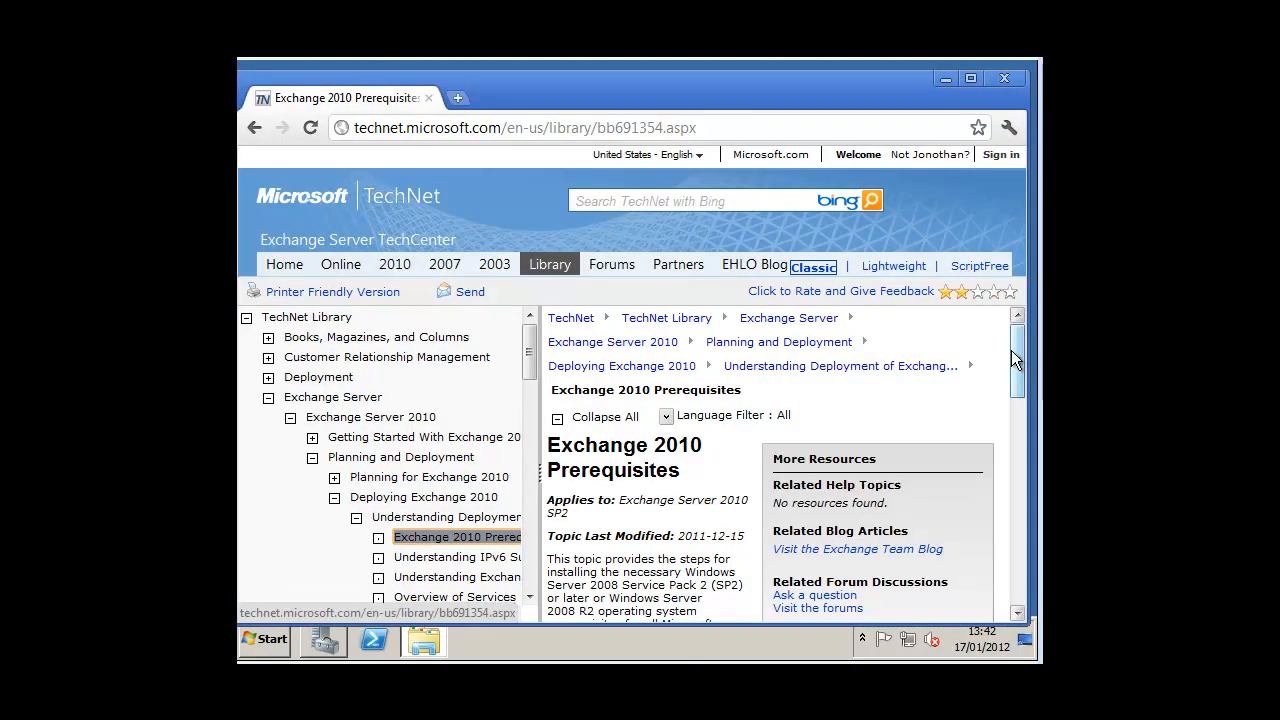
{"action": "left_click_drag", "start_coordinate": [1016, 346], "coordinate": [1028, 557]}
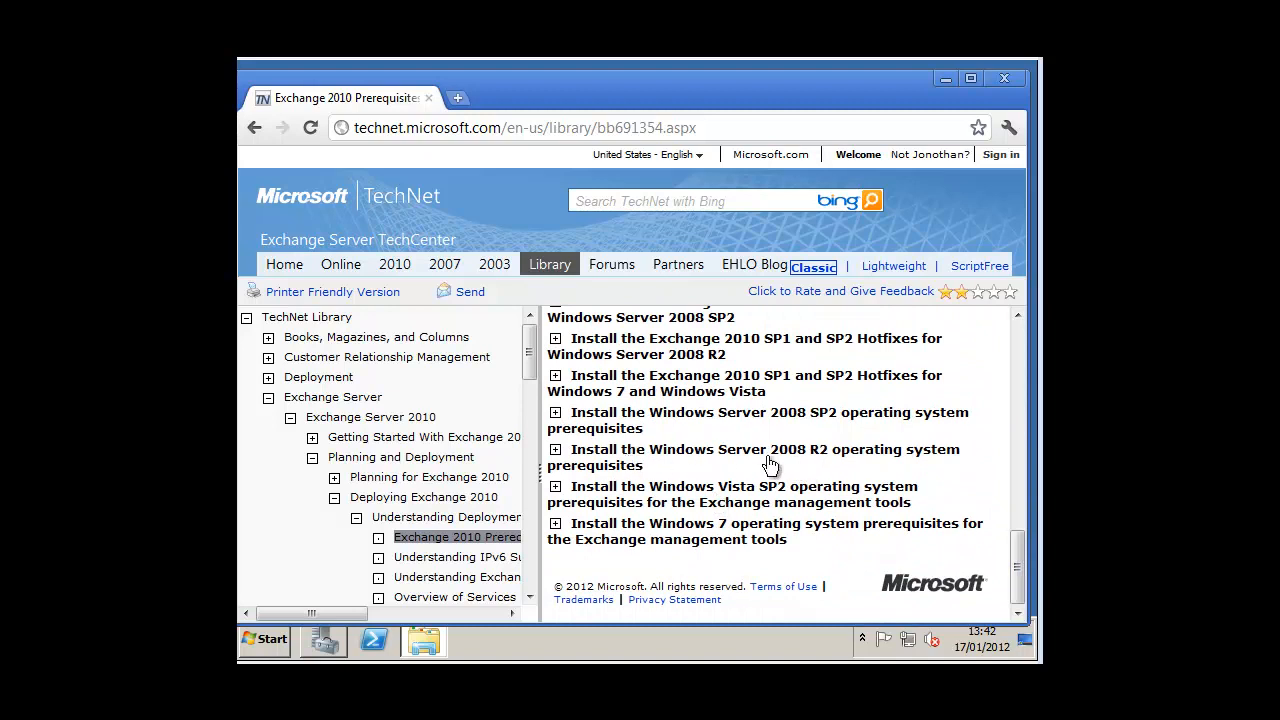
Step: Expand the Windows Server 2008 R2 prerequisites and highlight the Client Access, Hub Transport and Mailbox roles text
{"action": "left_click", "coordinate": [831, 463]}
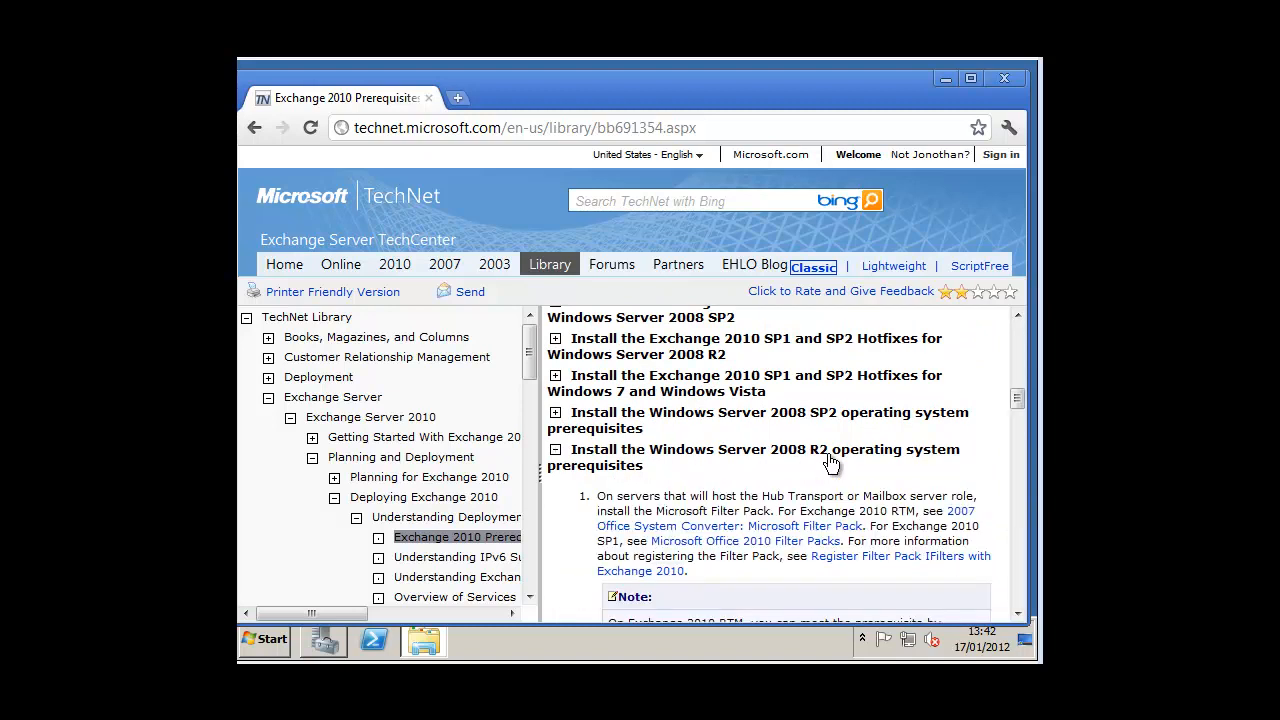
{"action": "left_click_drag", "start_coordinate": [1022, 401], "coordinate": [1039, 436]}
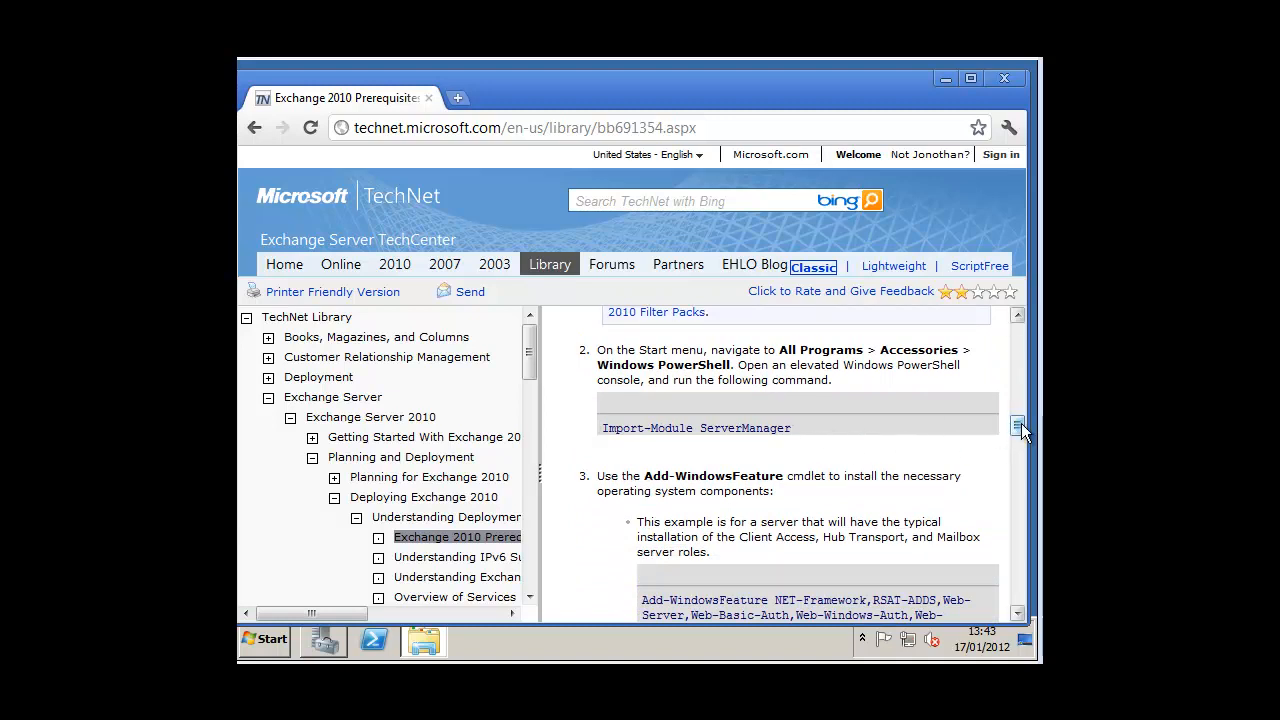
{"action": "mouse_move", "coordinate": [1019, 423]}
{"action": "left_mouse_down"}
{"action": "mouse_move", "coordinate": [1031, 524]}
{"action": "mouse_move", "coordinate": [1033, 439]}
{"action": "left_mouse_up"}
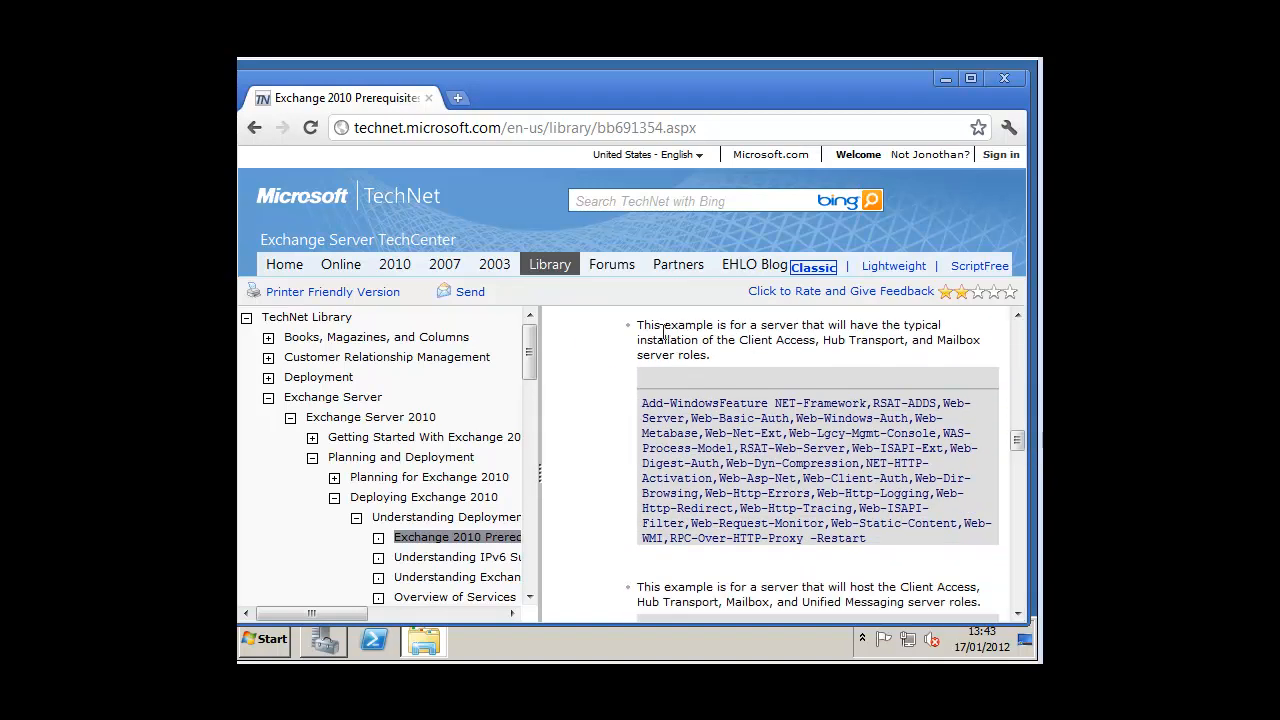
{"action": "left_click_drag", "start_coordinate": [740, 338], "coordinate": [978, 363]}
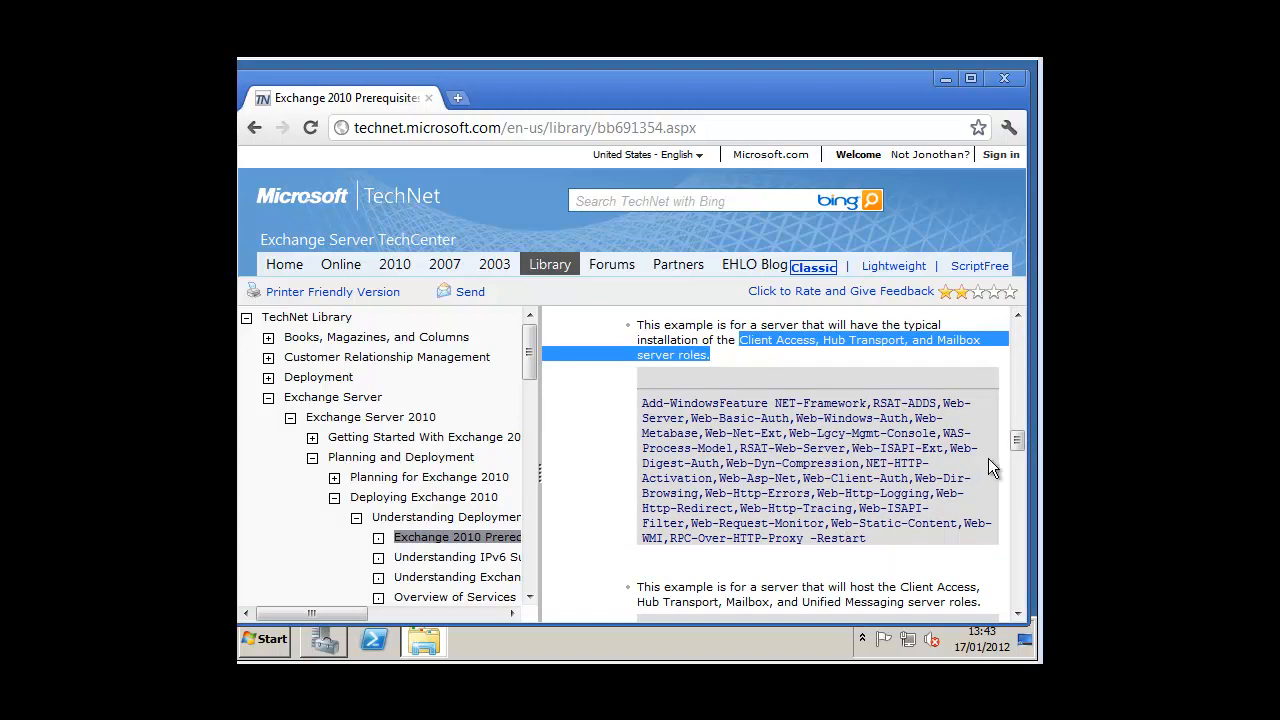
{"action": "left_click_drag", "start_coordinate": [1014, 441], "coordinate": [1015, 437]}
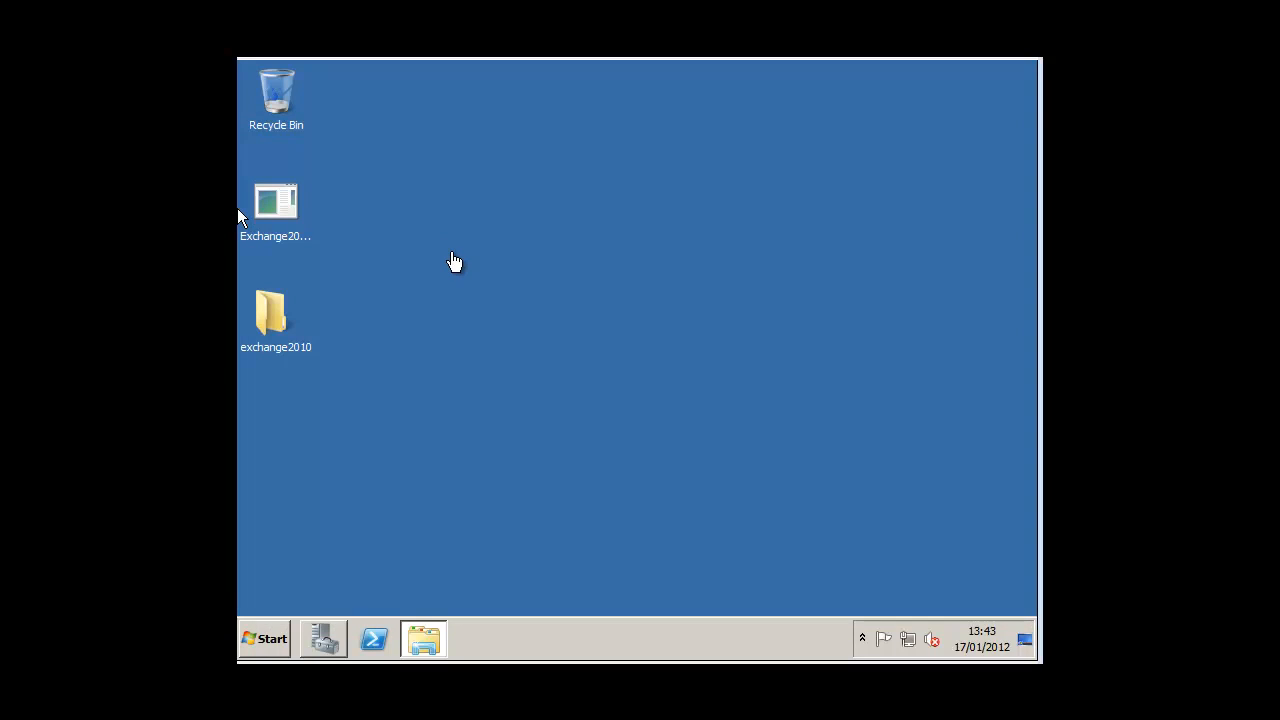
Step: In elevated PowerShell, import servermanager and run Add-WindowsFeature for the Exchange prerequisites with -Restart
{"action": "right_click", "coordinate": [375, 637]}
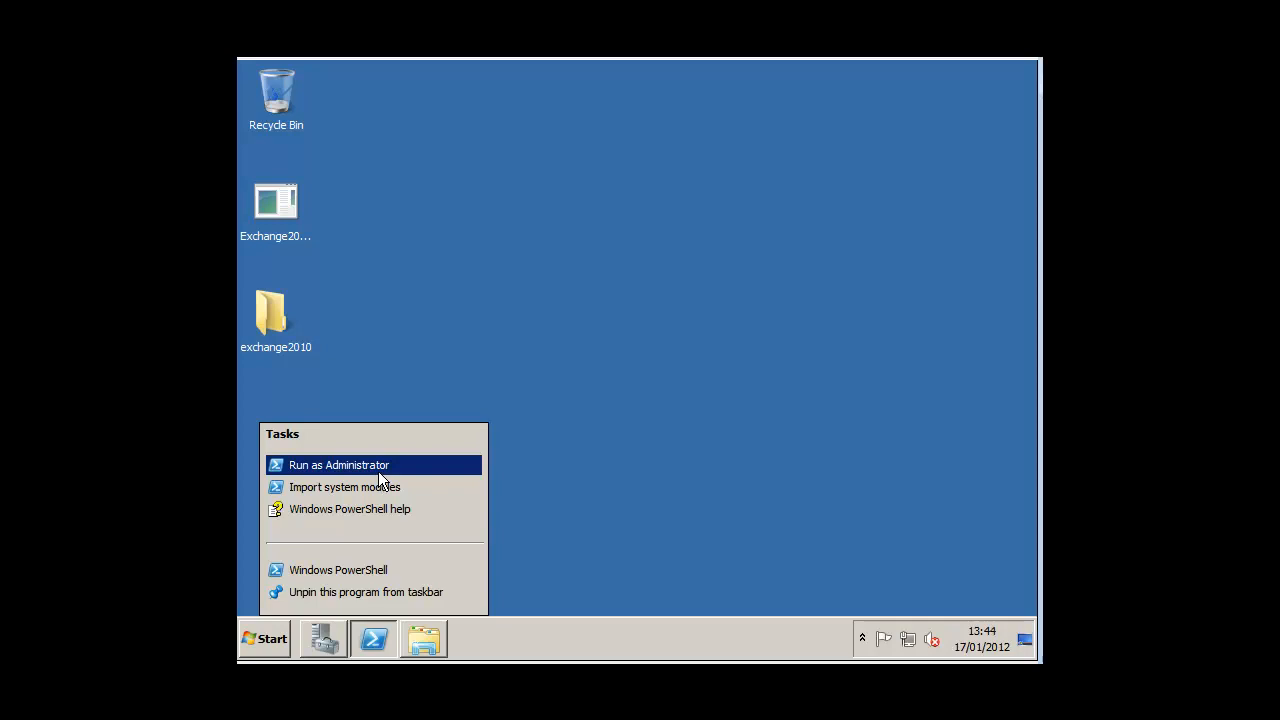
{"action": "left_click", "coordinate": [377, 470]}
{"action": "left_click", "coordinate": [540, 539]}
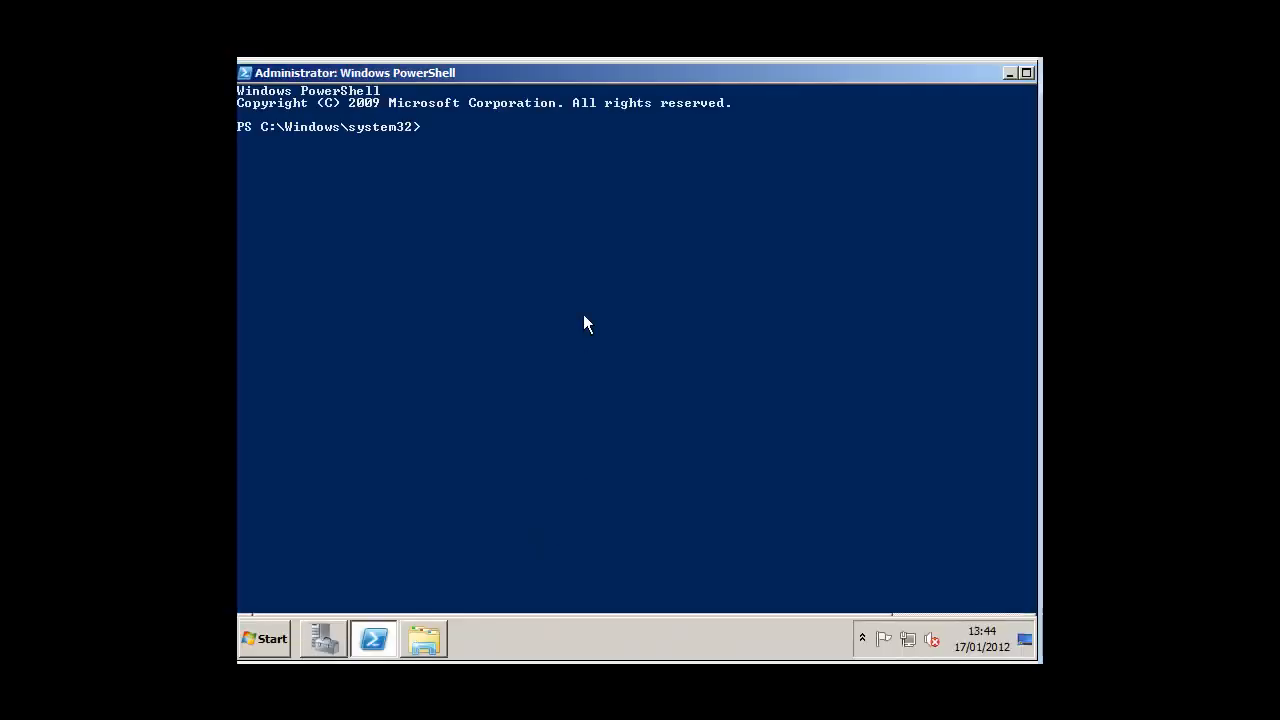
{"action": "type", "text": "import-module"}
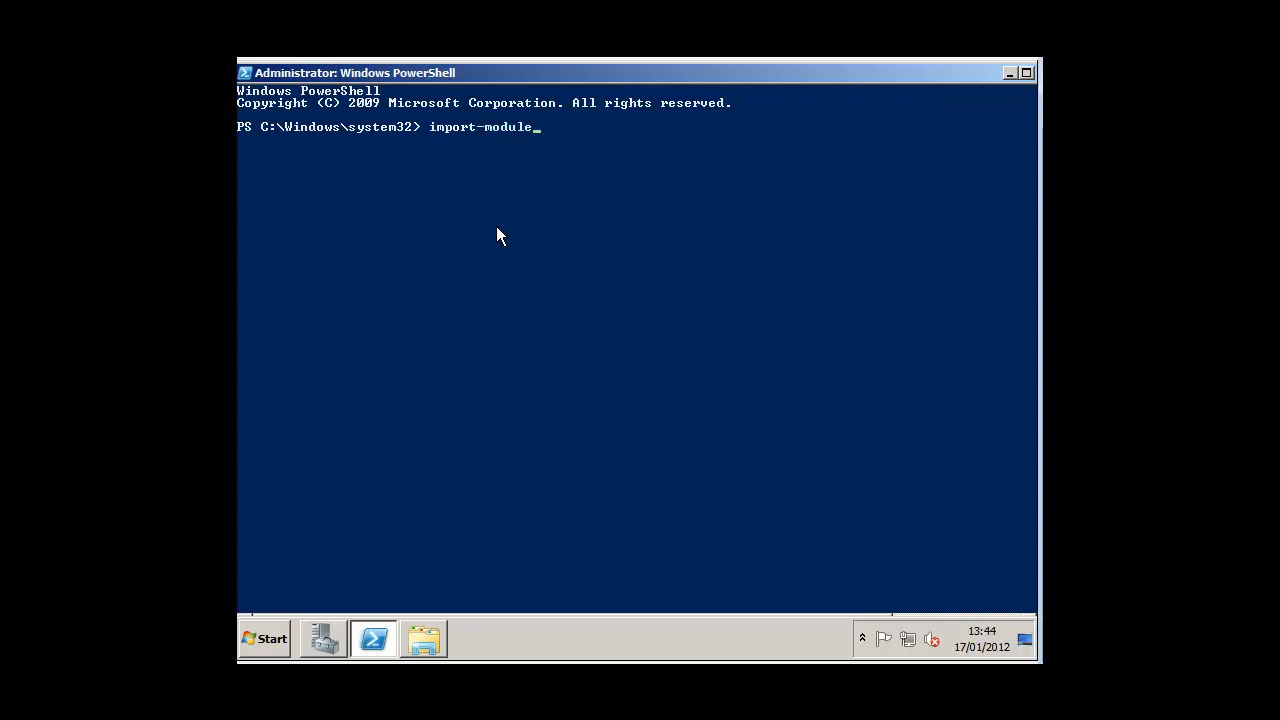
{"action": "type", "text": " server"}
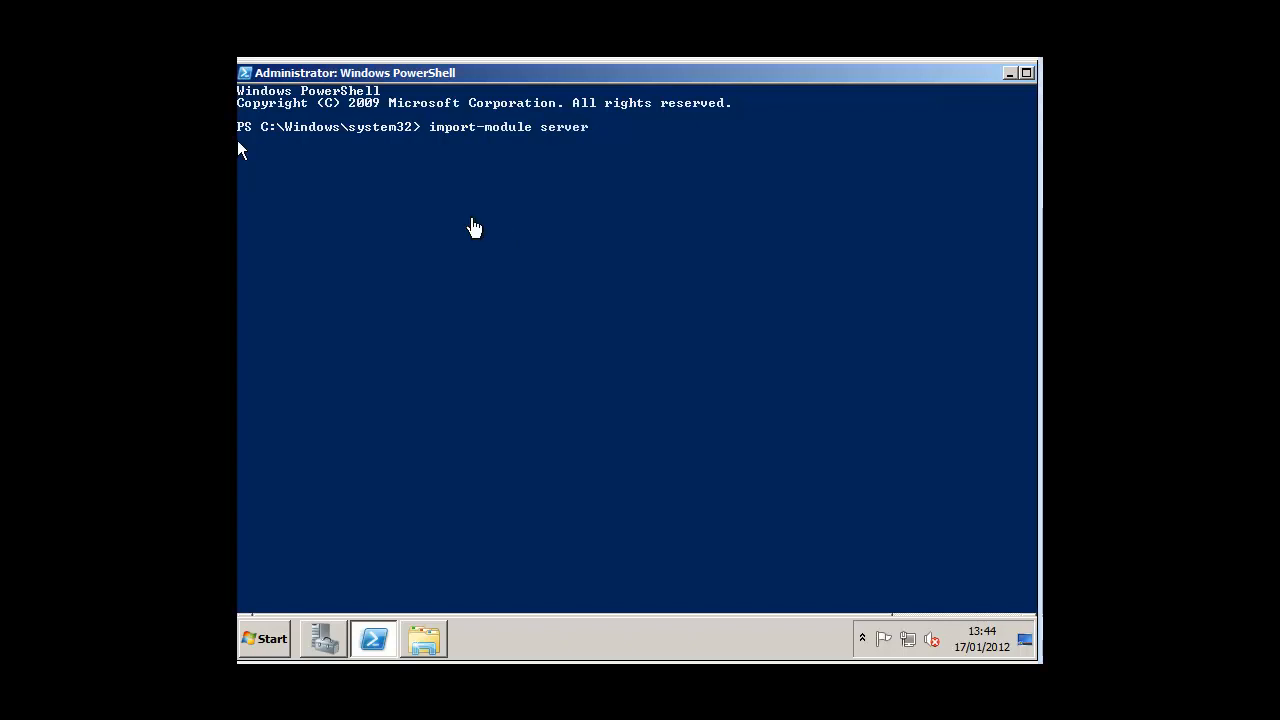
{"action": "left_click", "coordinate": [615, 130]}
{"action": "type", "text": "maga"}
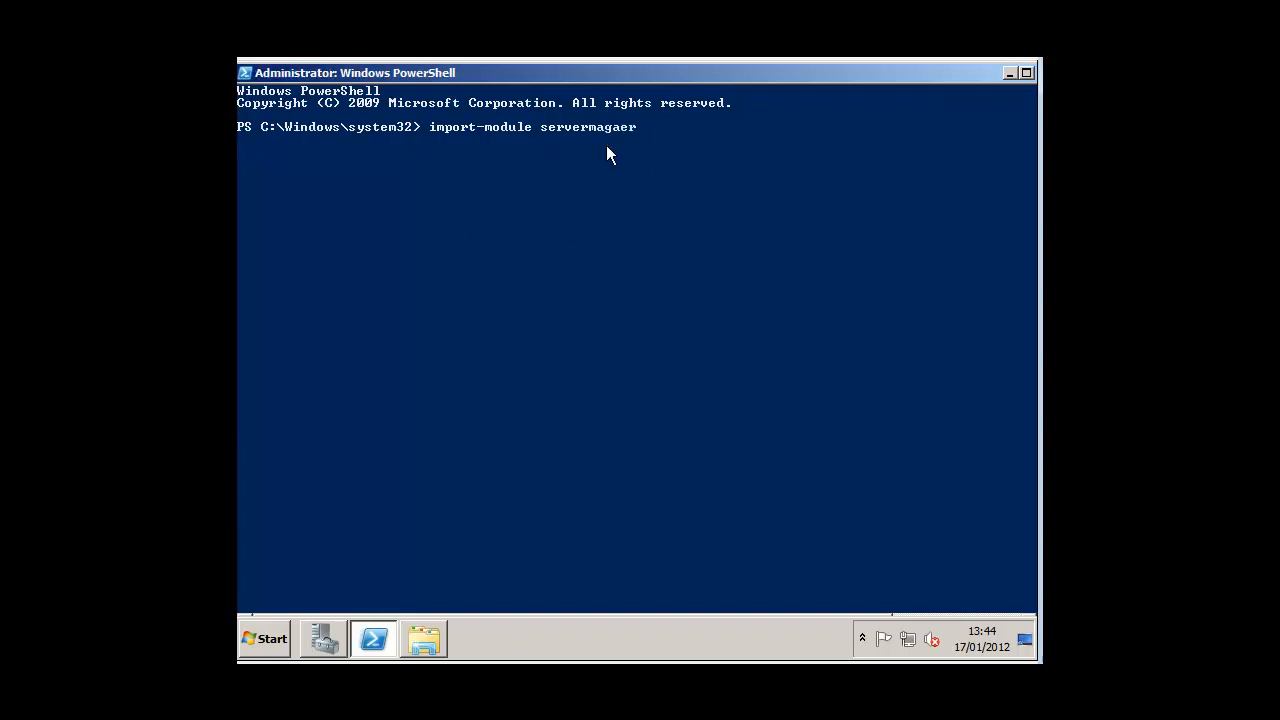
{"action": "type", "text": "er"}
{"action": "key", "text": "Return"}
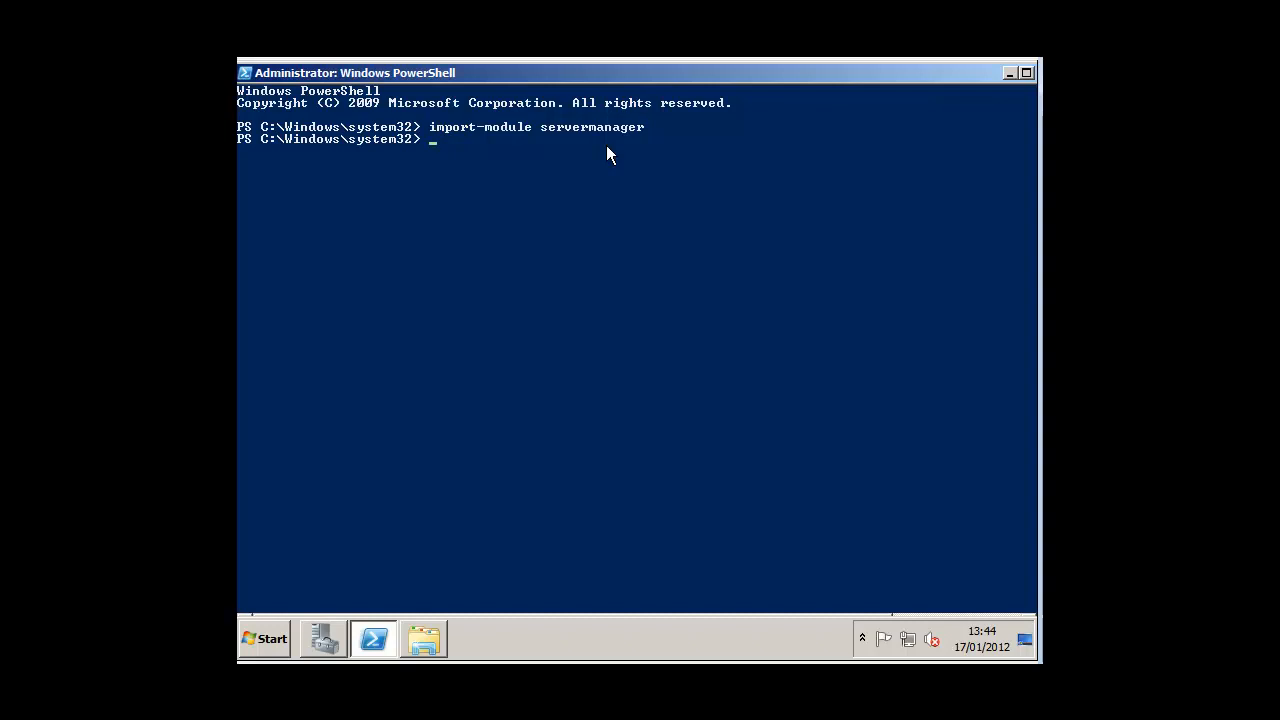
{"action": "right_click", "coordinate": [606, 150]}
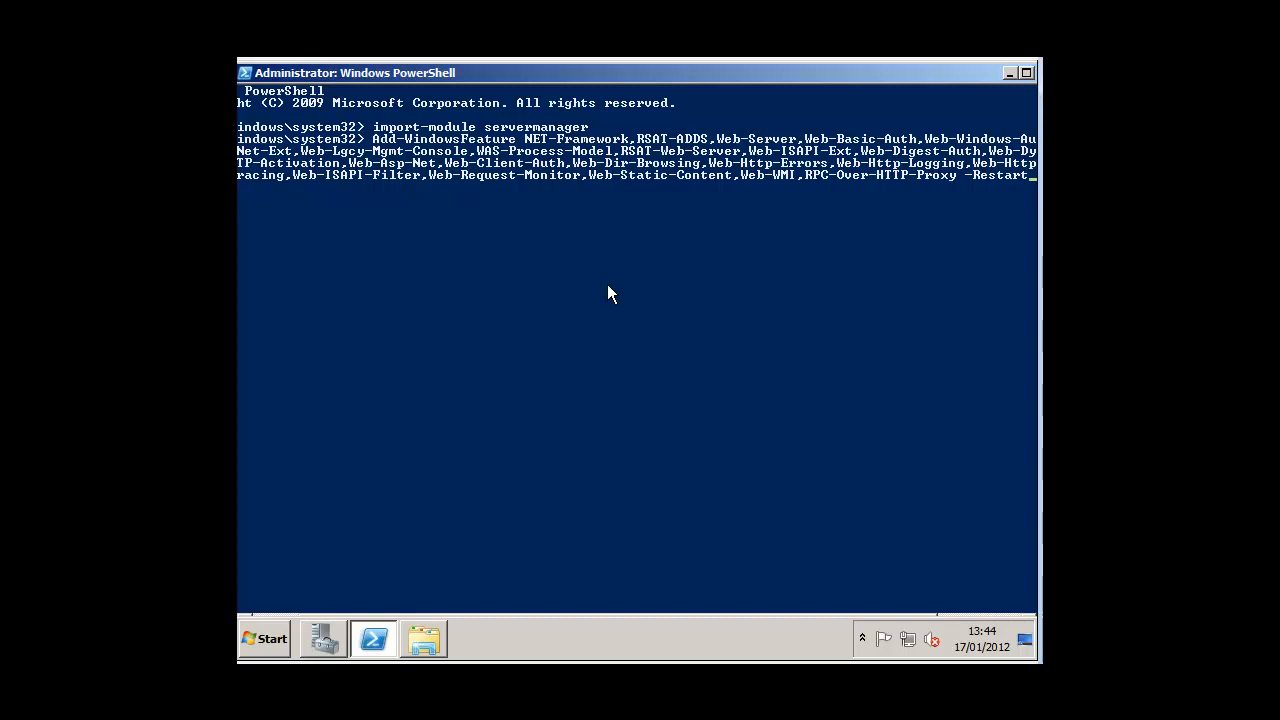
{"action": "key", "text": "Return"}
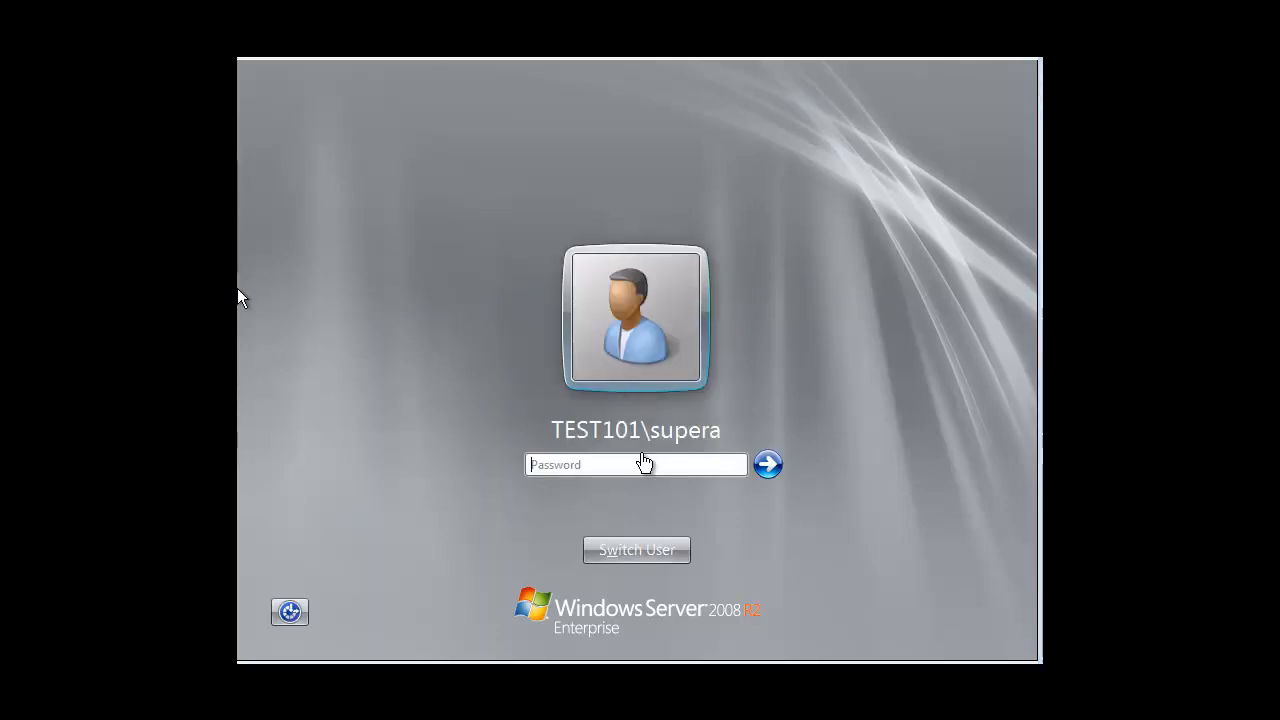
Step: Sign back in to the server with the account password
{"action": "left_click", "coordinate": [602, 464]}
{"action": "type", "text": "•••••"}
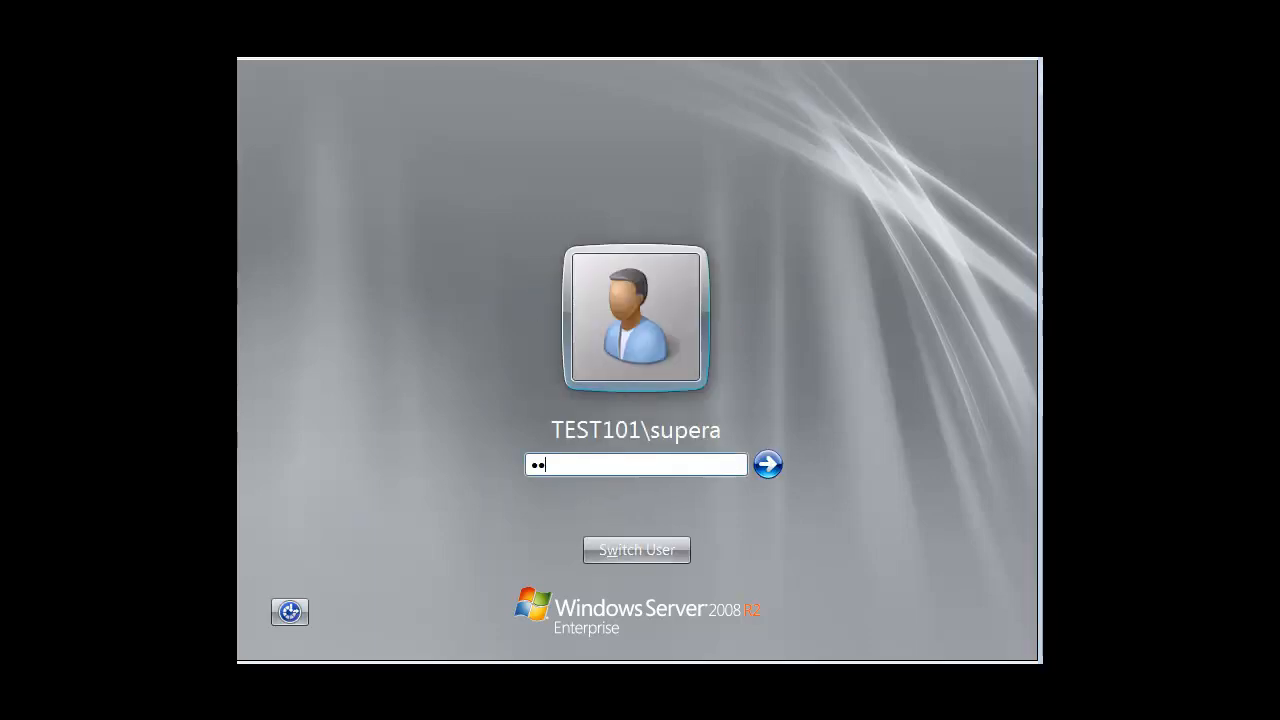
{"action": "type", "text": "•••"}
{"action": "key", "text": "Return"}
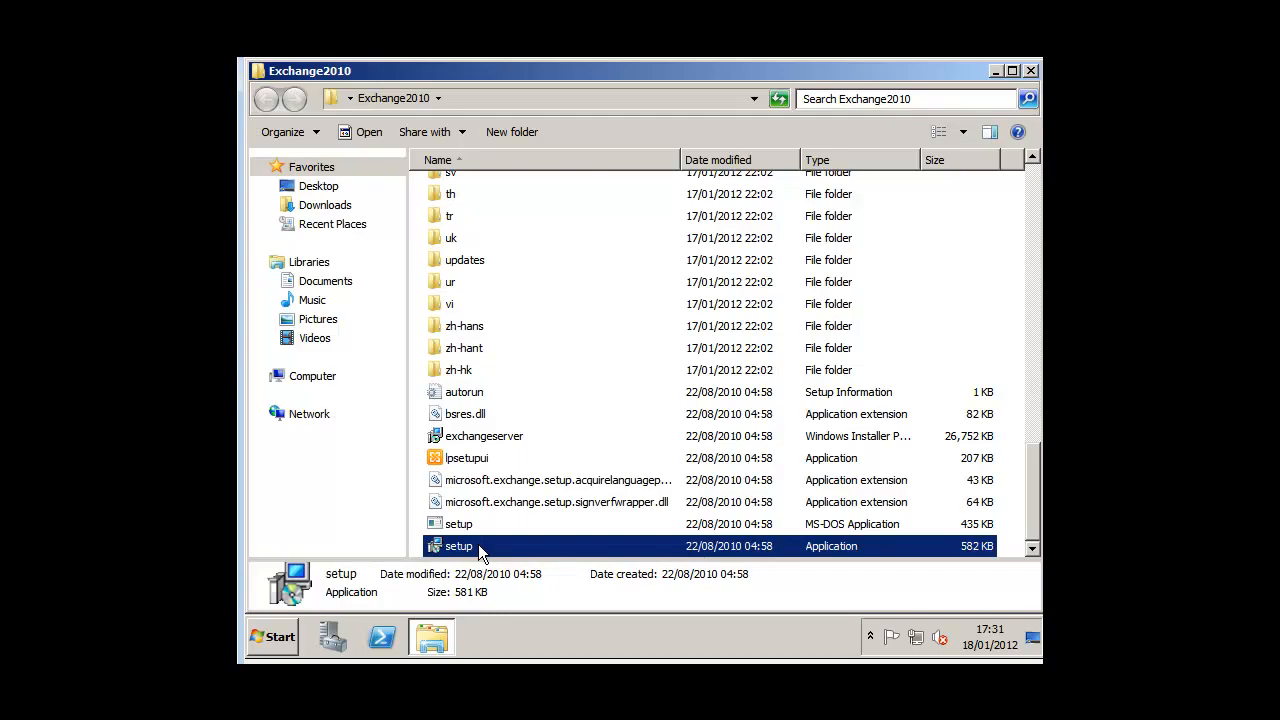
Step: Run setup as administrator, install only languages from the DVD, and start installing Microsoft Exchange
{"action": "right_click", "coordinate": [543, 545]}
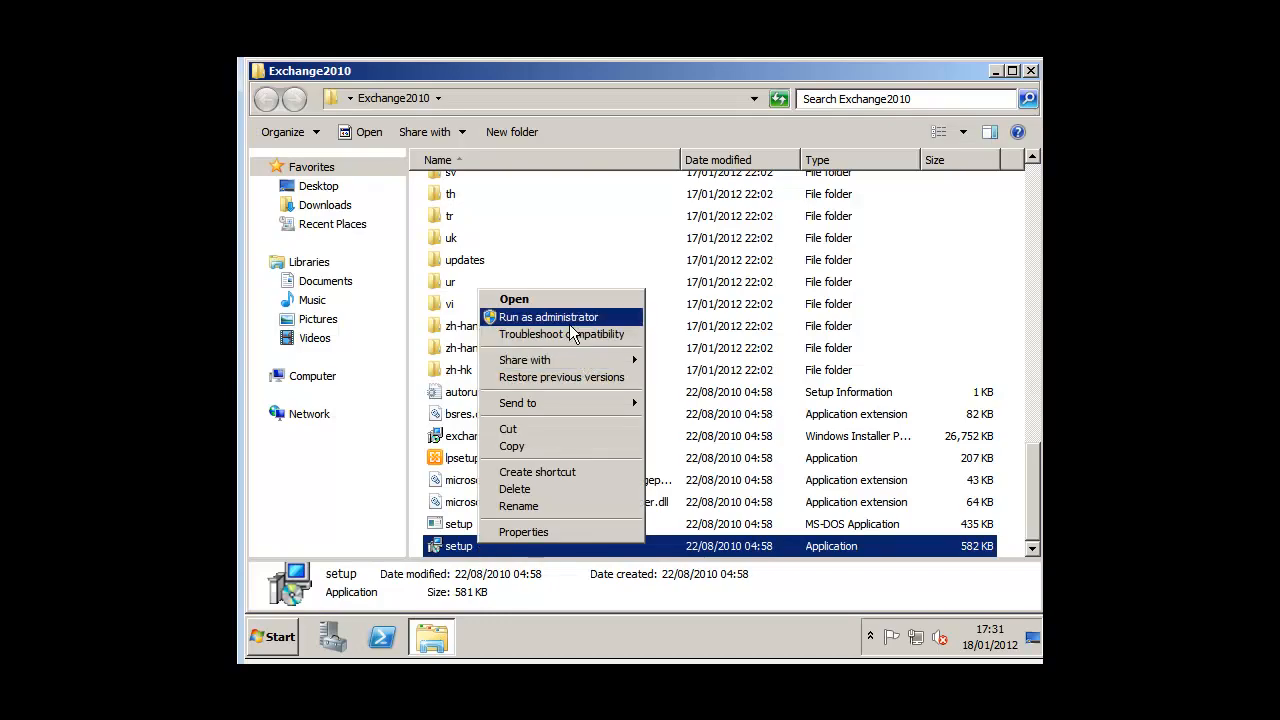
{"action": "left_click", "coordinate": [569, 324]}
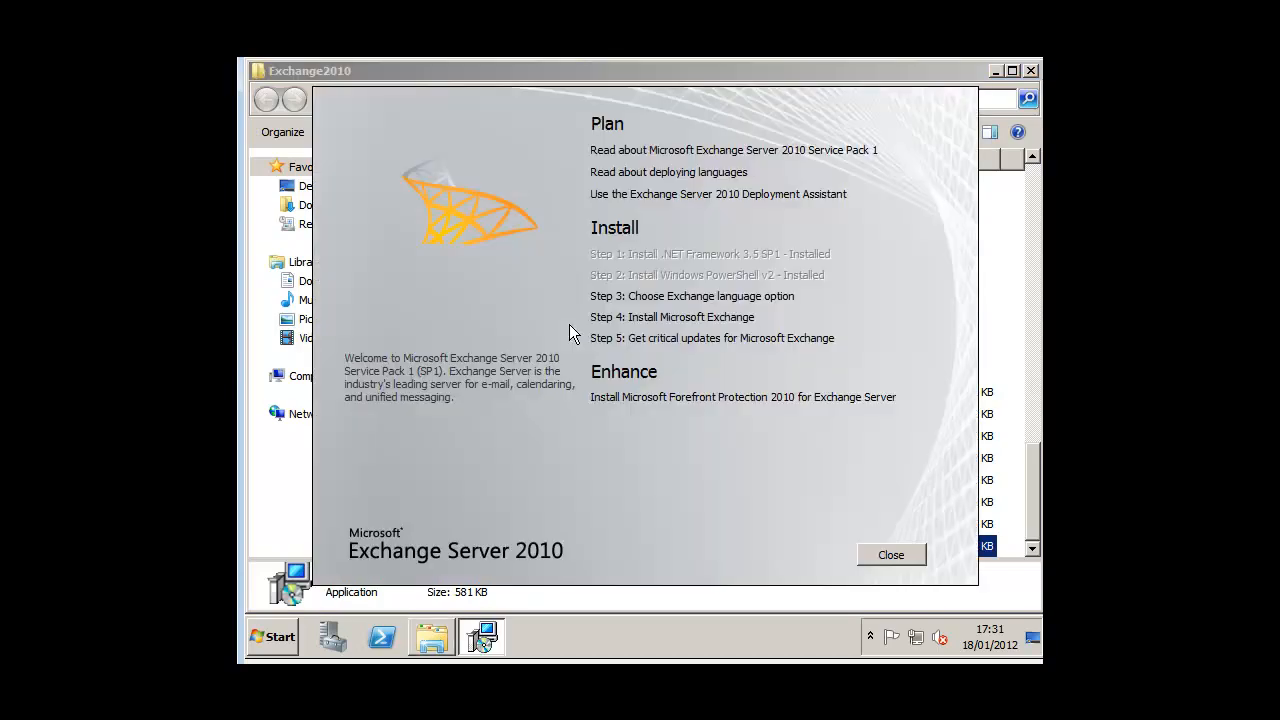
{"action": "left_click", "coordinate": [677, 296]}
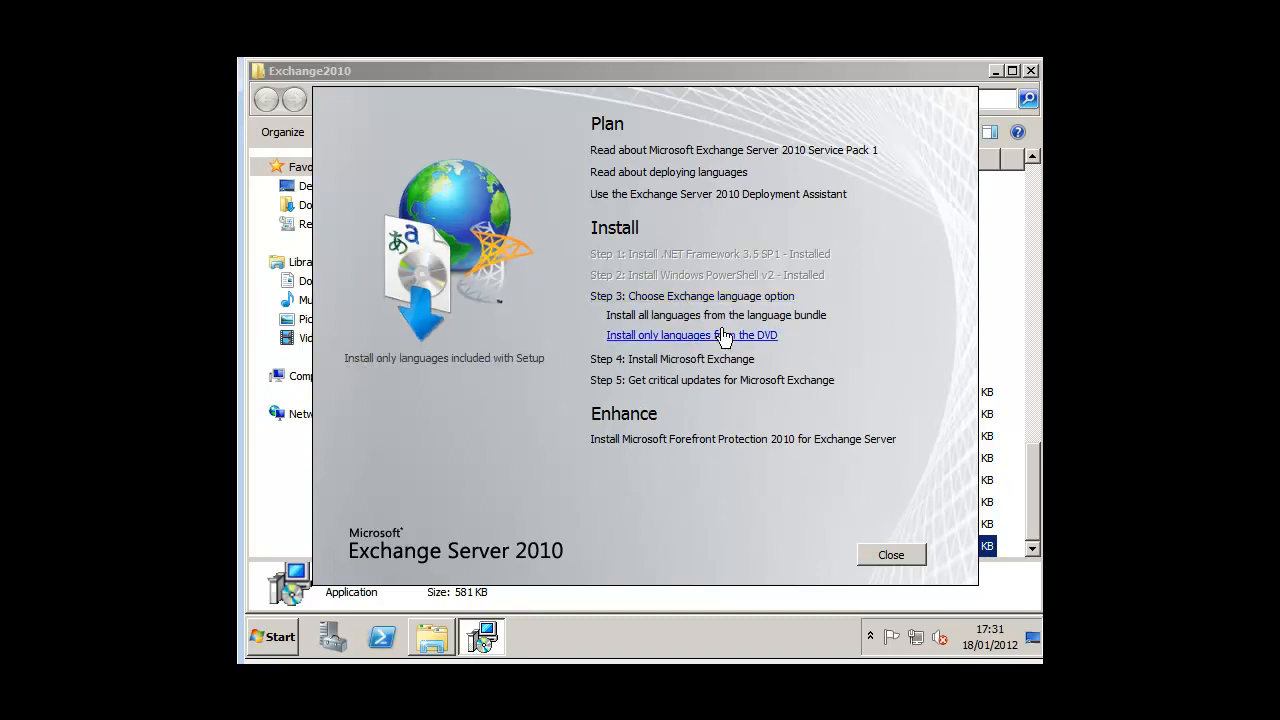
{"action": "left_click", "coordinate": [725, 338]}
{"action": "left_click", "coordinate": [708, 324]}
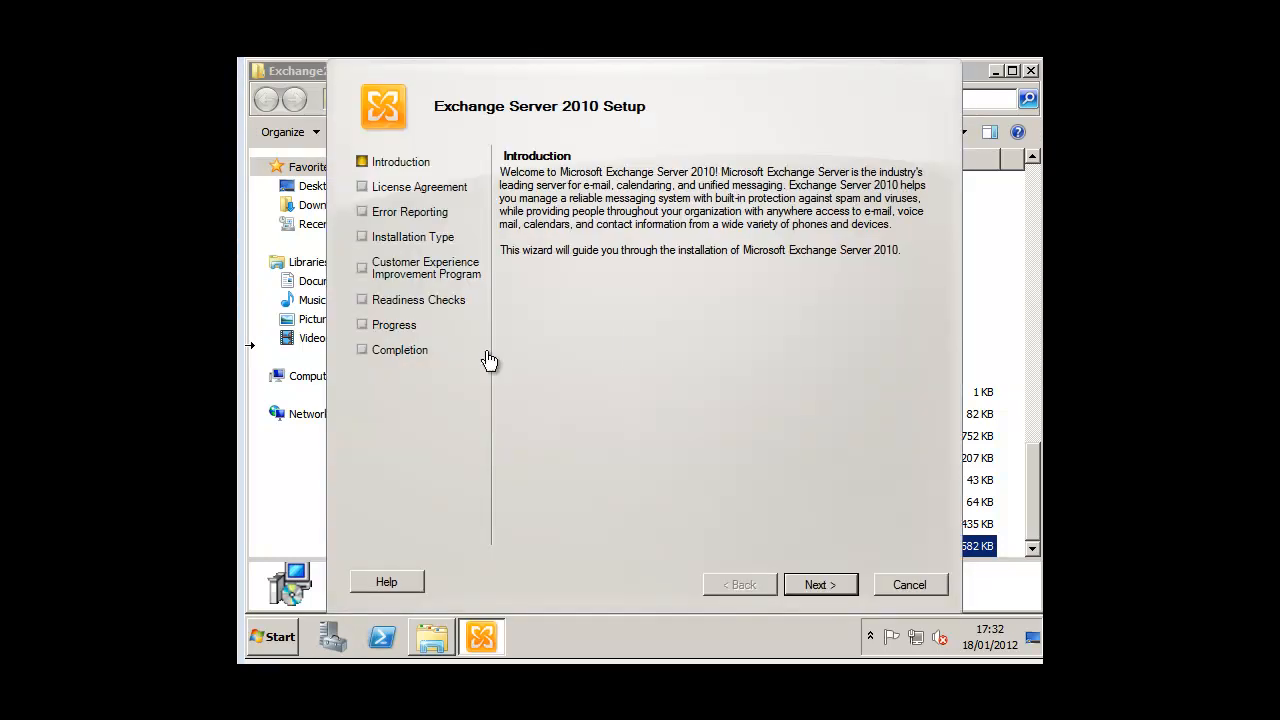
Step: Accept the licence terms and pick the Exchange installation type
{"action": "left_click", "coordinate": [822, 585]}
{"action": "left_click", "coordinate": [703, 457]}
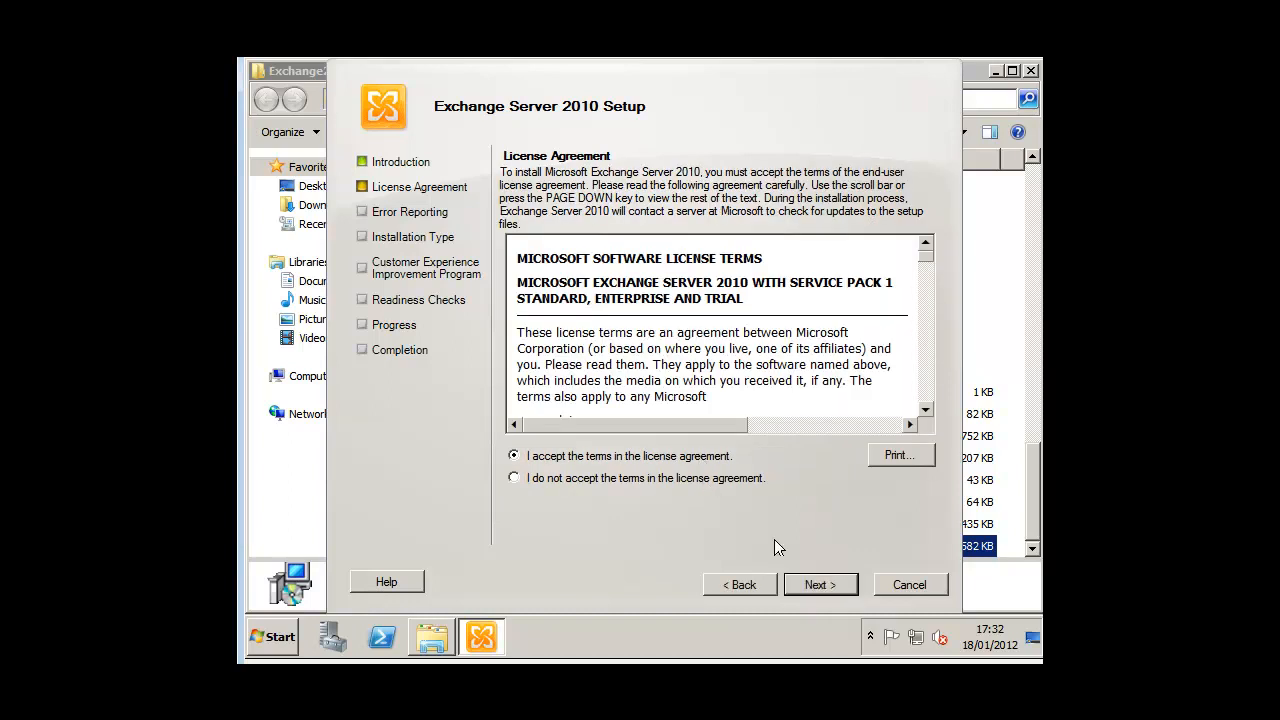
{"action": "left_click", "coordinate": [840, 588]}
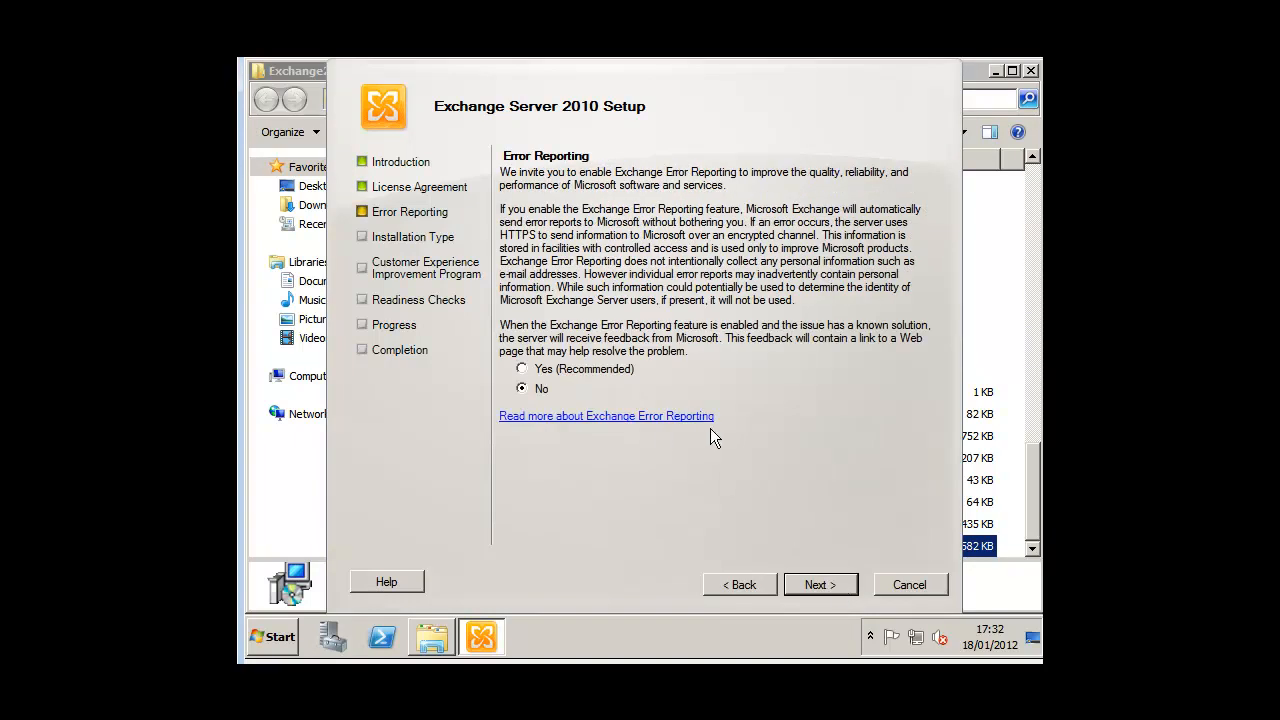
{"action": "left_click", "coordinate": [820, 585]}
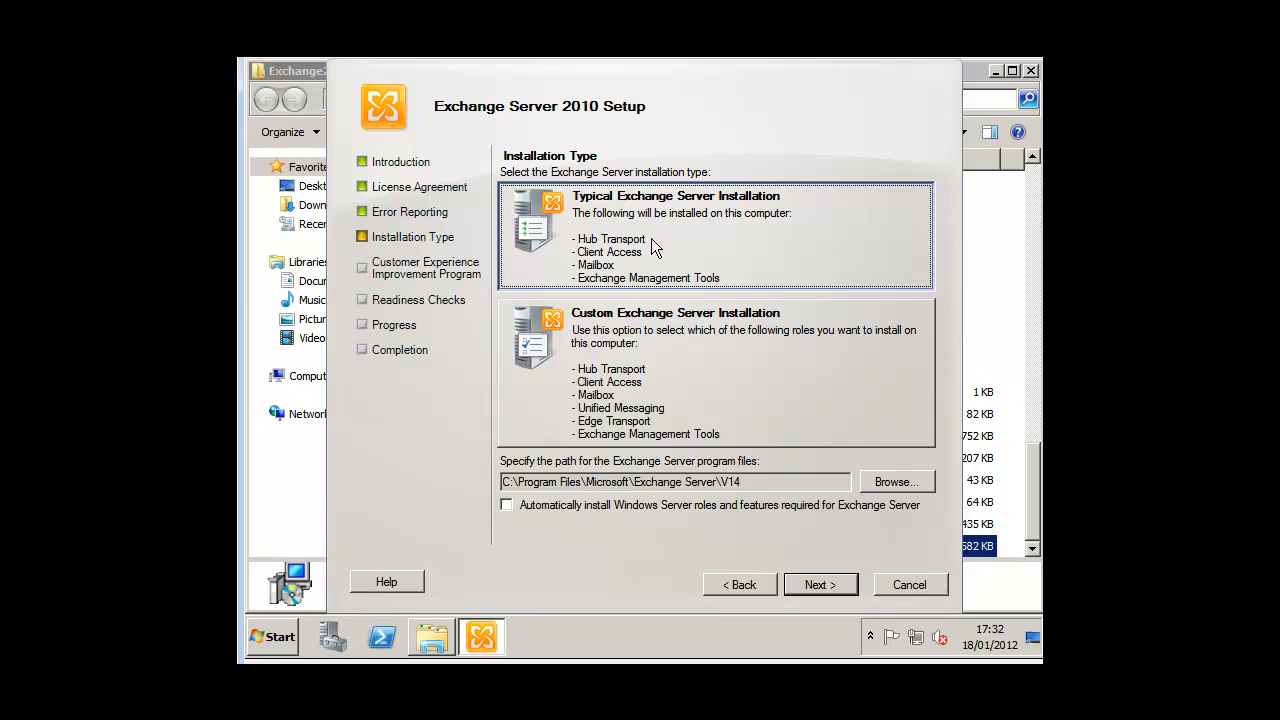
{"action": "left_click", "coordinate": [660, 370]}
{"action": "left_click", "coordinate": [838, 588]}
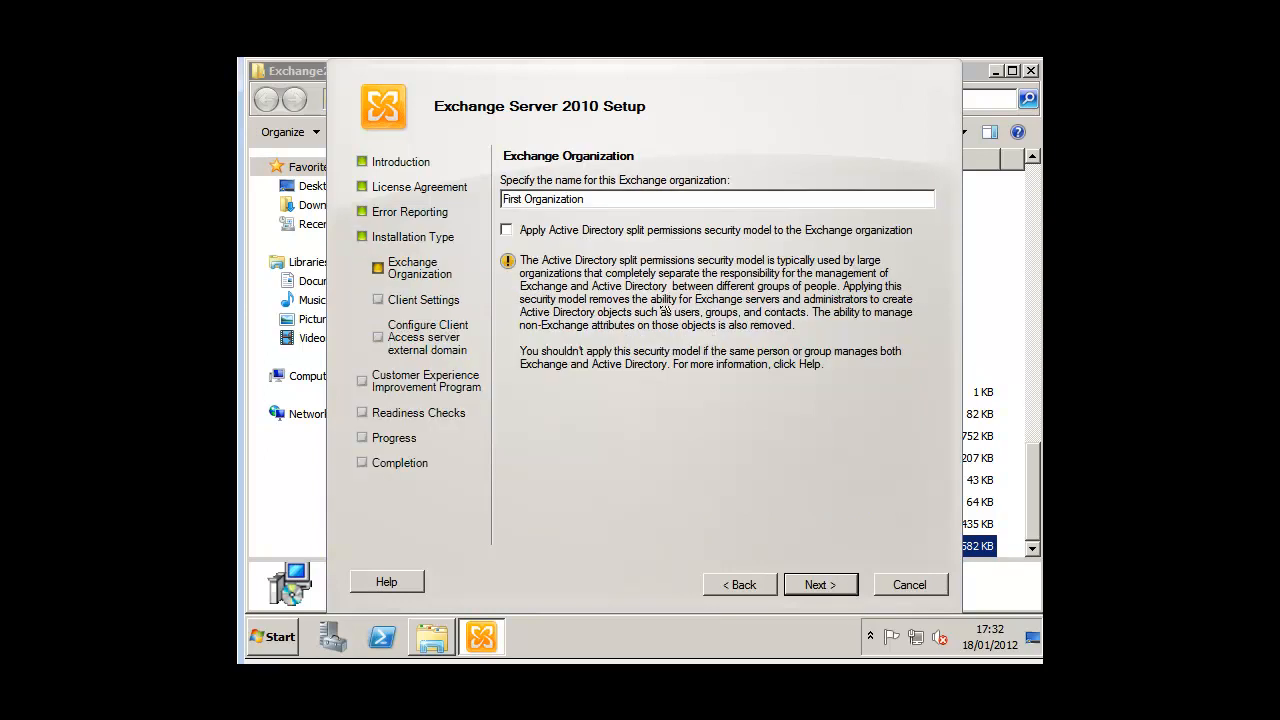
Step: Replace the default First Organization name with ADTEST
{"action": "left_click_drag", "start_coordinate": [598, 199], "coordinate": [484, 196]}
{"action": "key", "text": "BackSpace"}
{"action": "type", "text": "ADTEST"}
{"action": "left_click", "coordinate": [810, 584]}
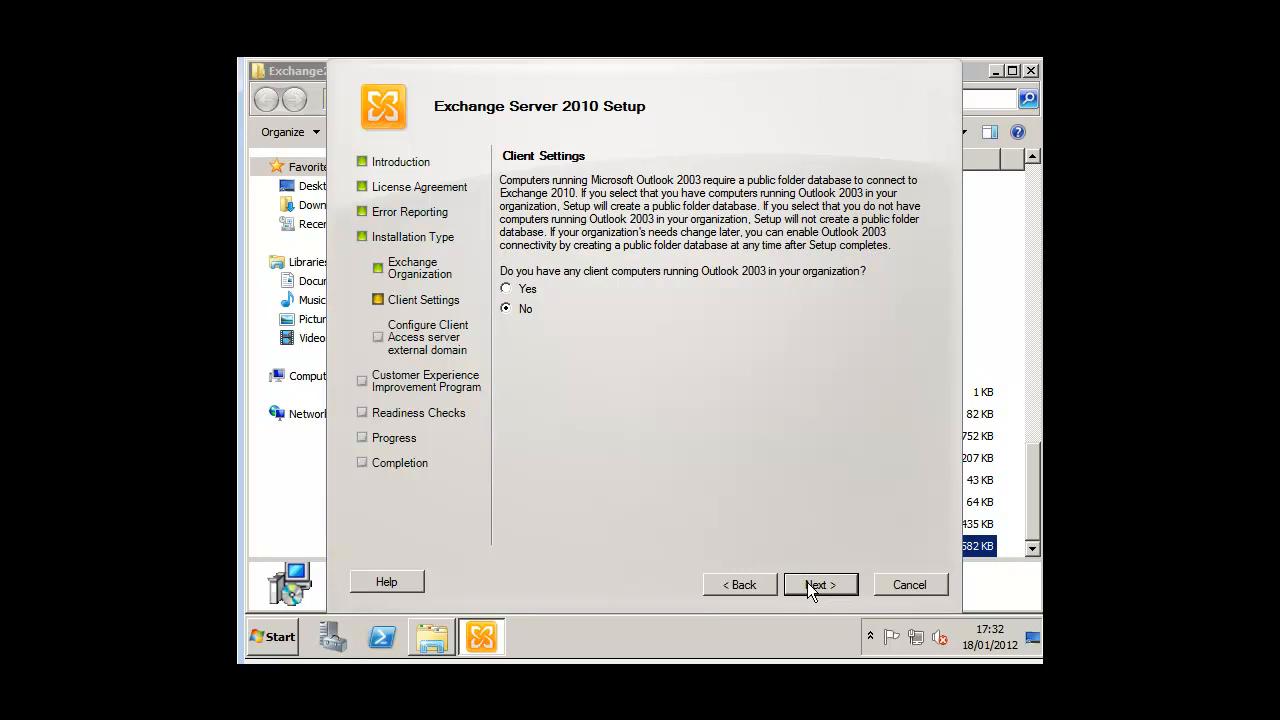
Step: Decline the customer improvement program and run the readiness checks
{"action": "left_click", "coordinate": [807, 582]}
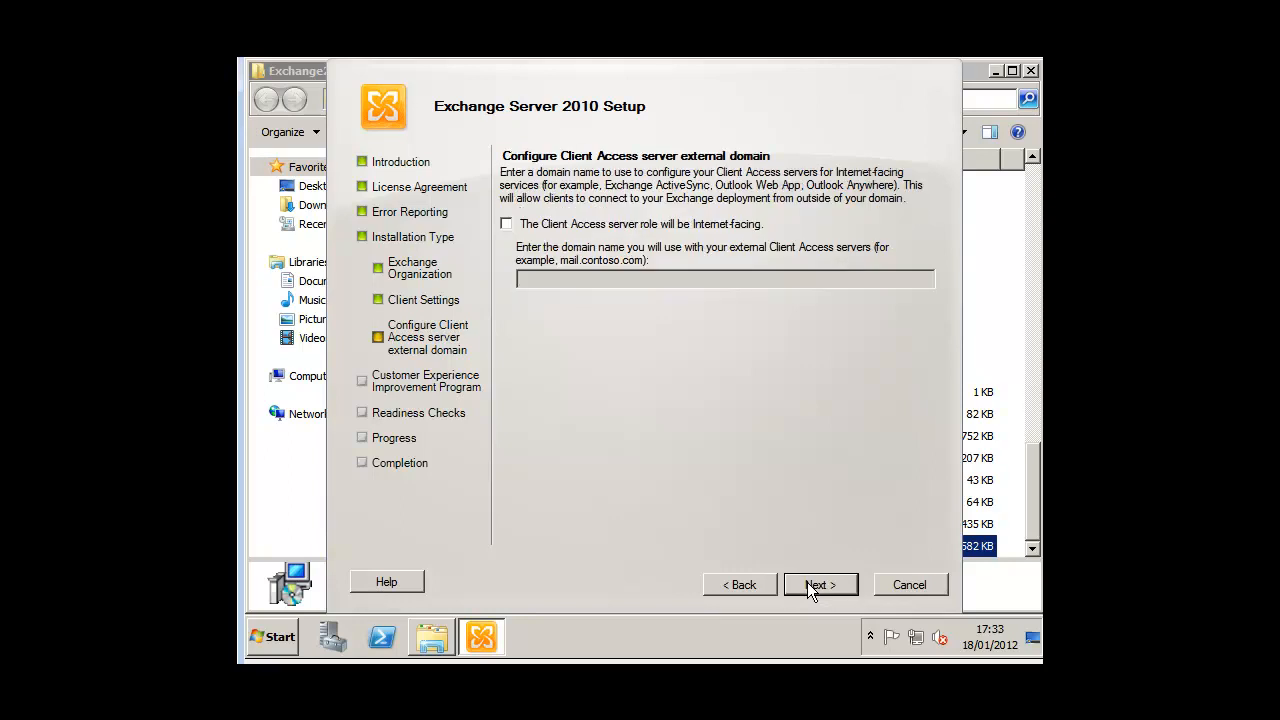
{"action": "left_click", "coordinate": [817, 584]}
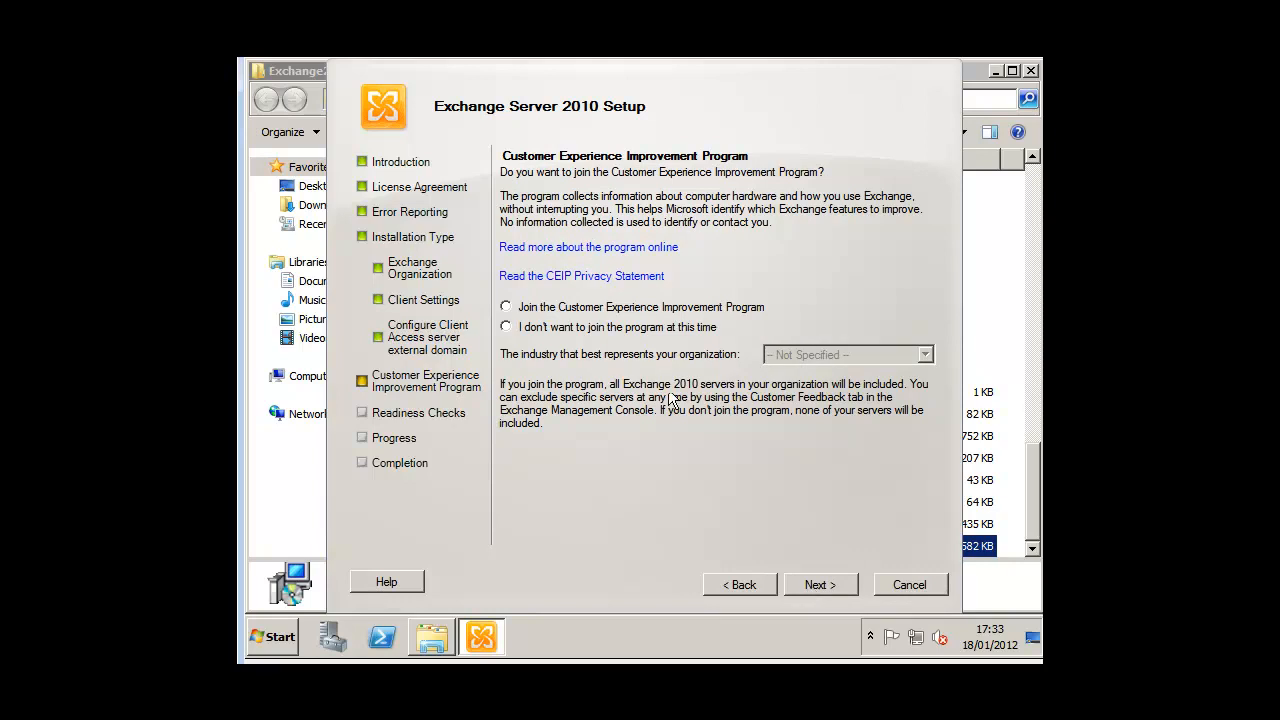
{"action": "left_click", "coordinate": [660, 328]}
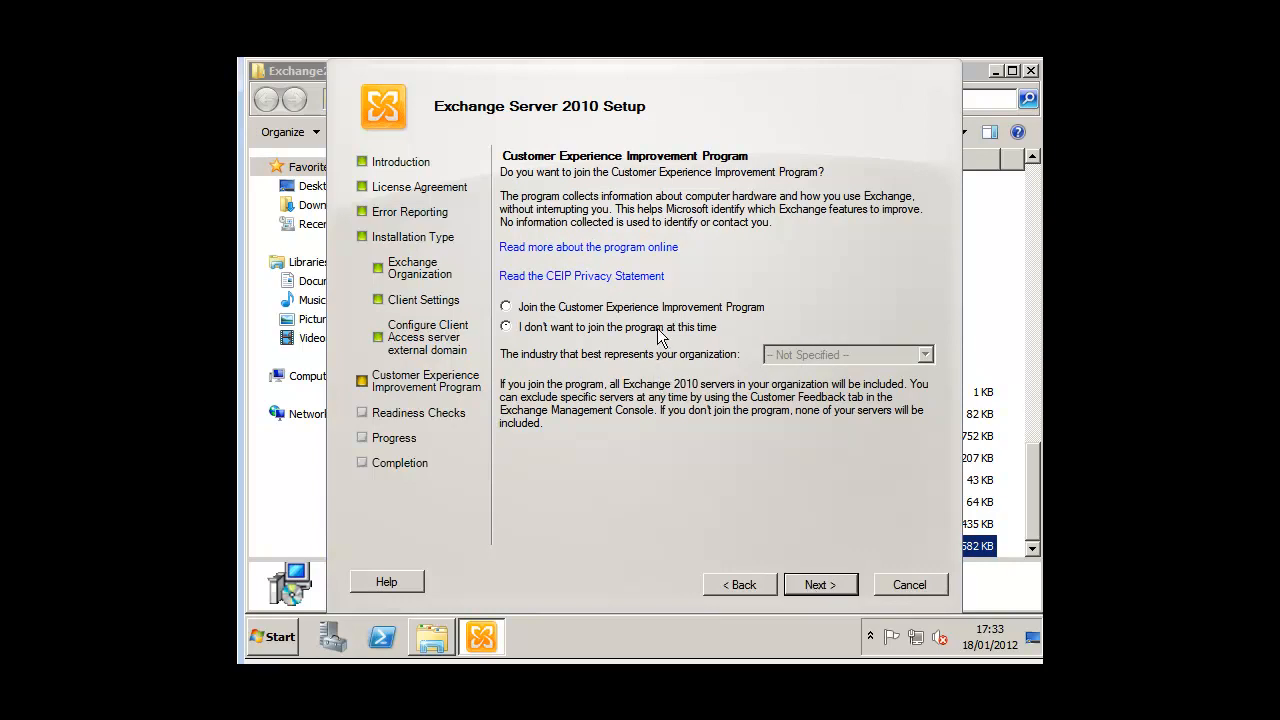
{"action": "left_click", "coordinate": [806, 580]}
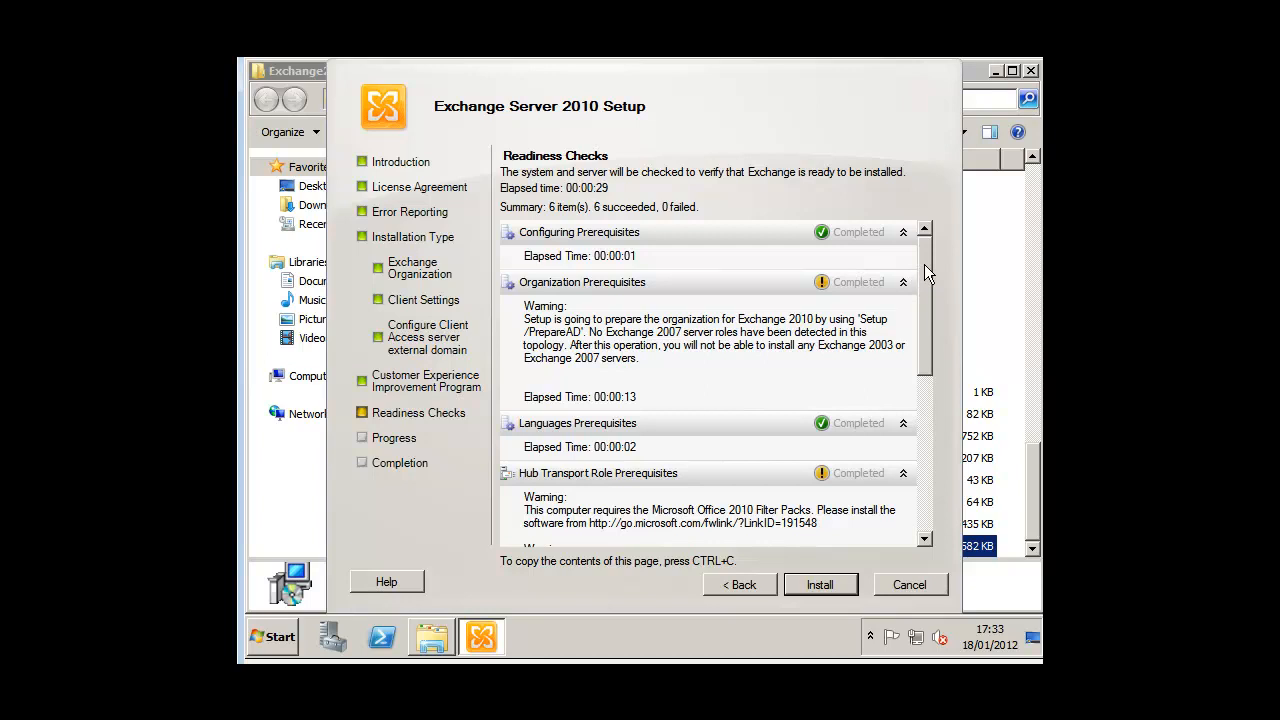
Step: Review the organization preparation and Office 2010 Filter Pack warnings, then begin the Exchange installation
{"action": "left_click_drag", "start_coordinate": [928, 272], "coordinate": [923, 452]}
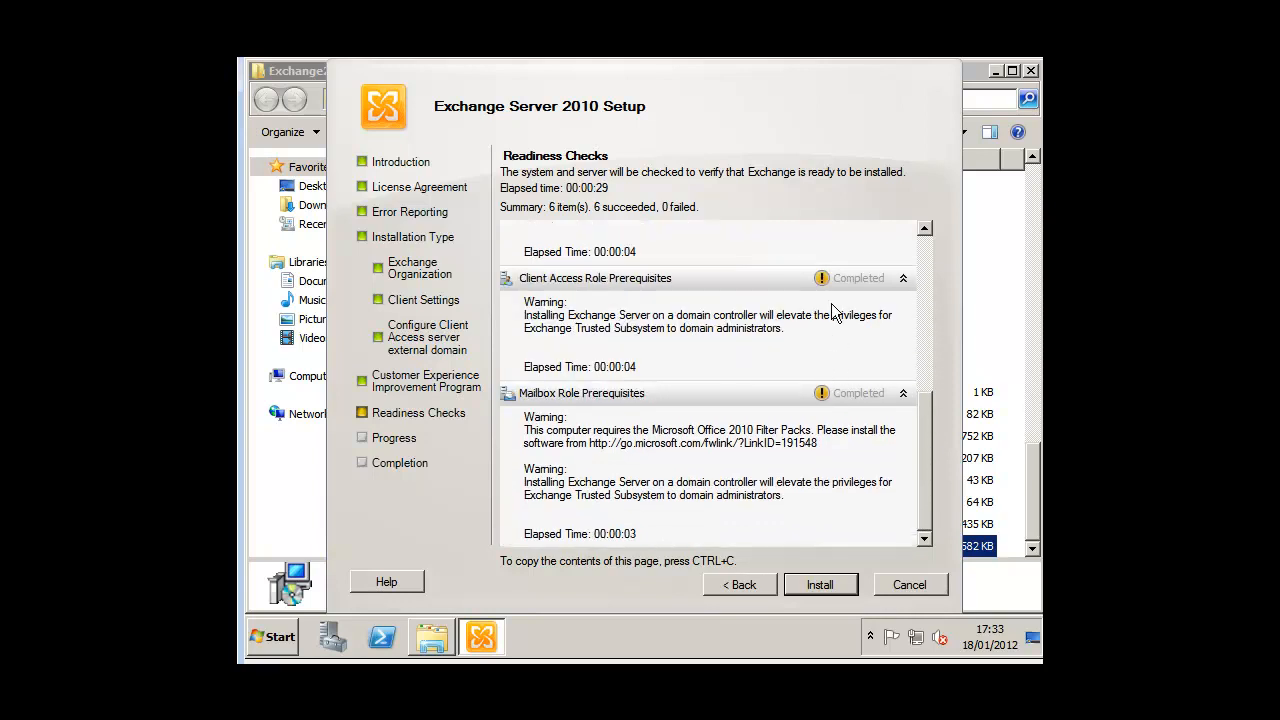
{"action": "left_click", "coordinate": [805, 586]}
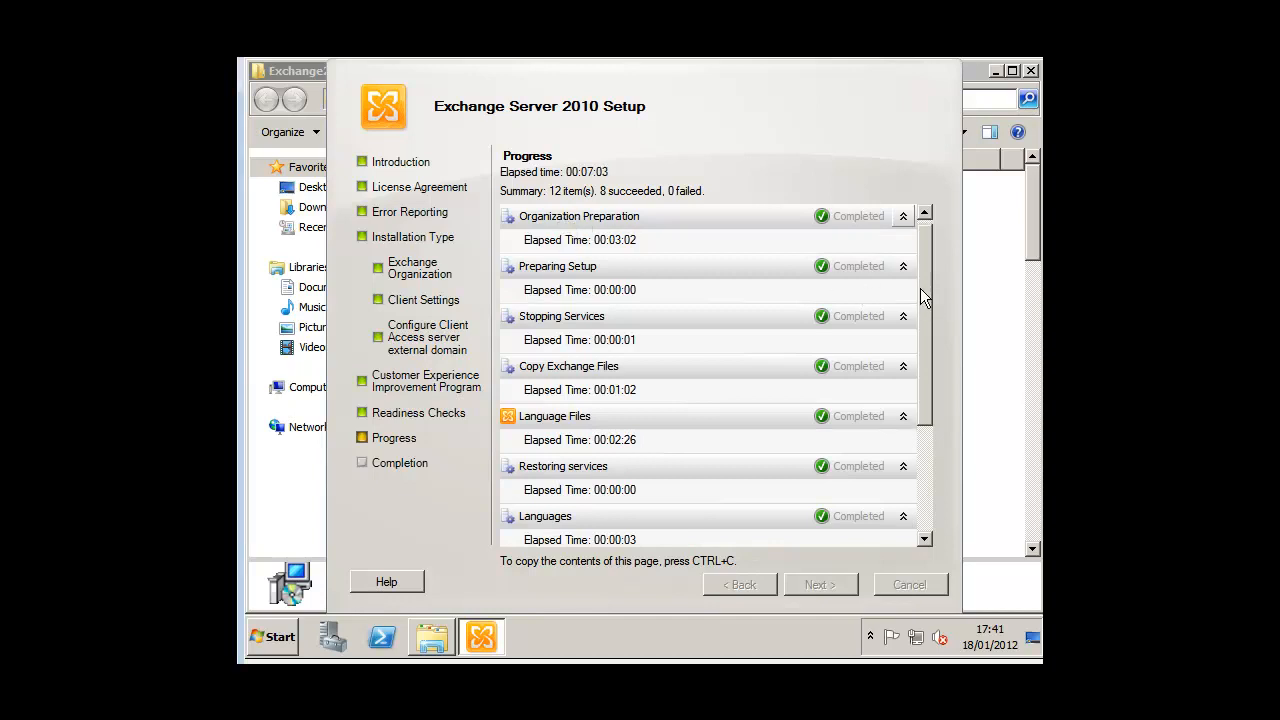
Step: Check that every installation item completed without errors, then finish the setup wizard
{"action": "left_click_drag", "start_coordinate": [919, 281], "coordinate": [922, 398]}
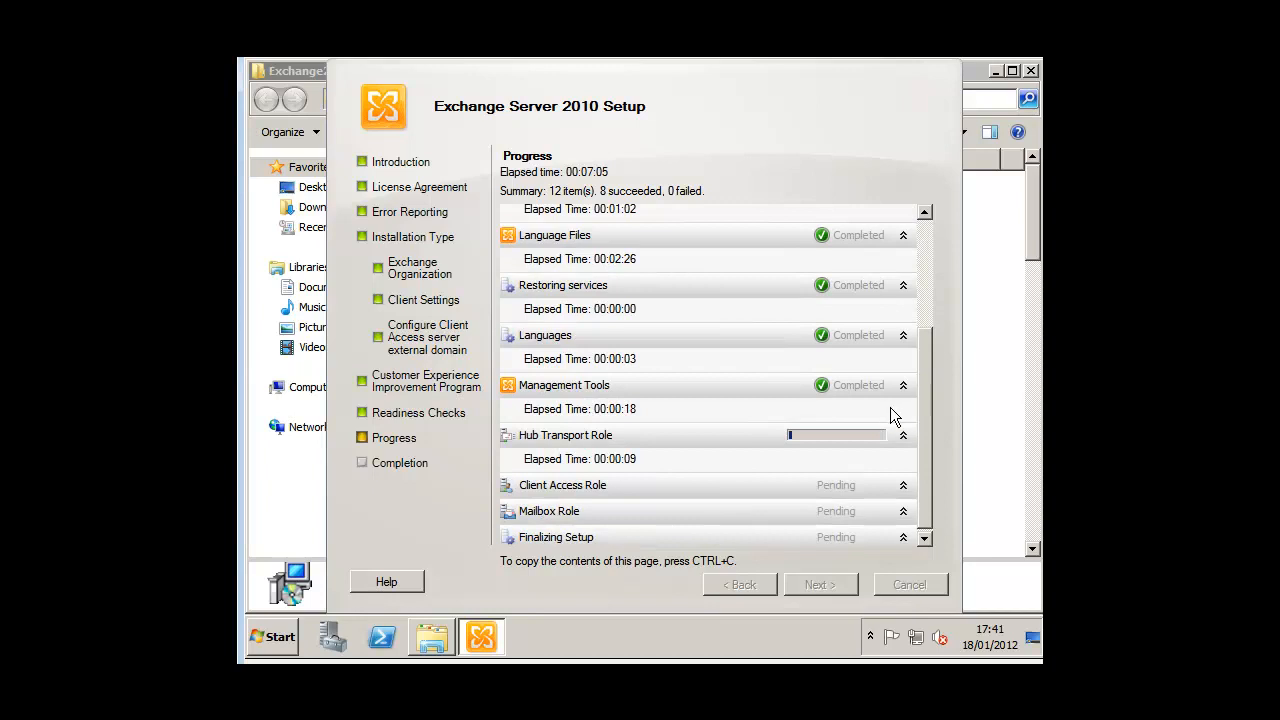
{"action": "left_click_drag", "start_coordinate": [927, 408], "coordinate": [927, 450]}
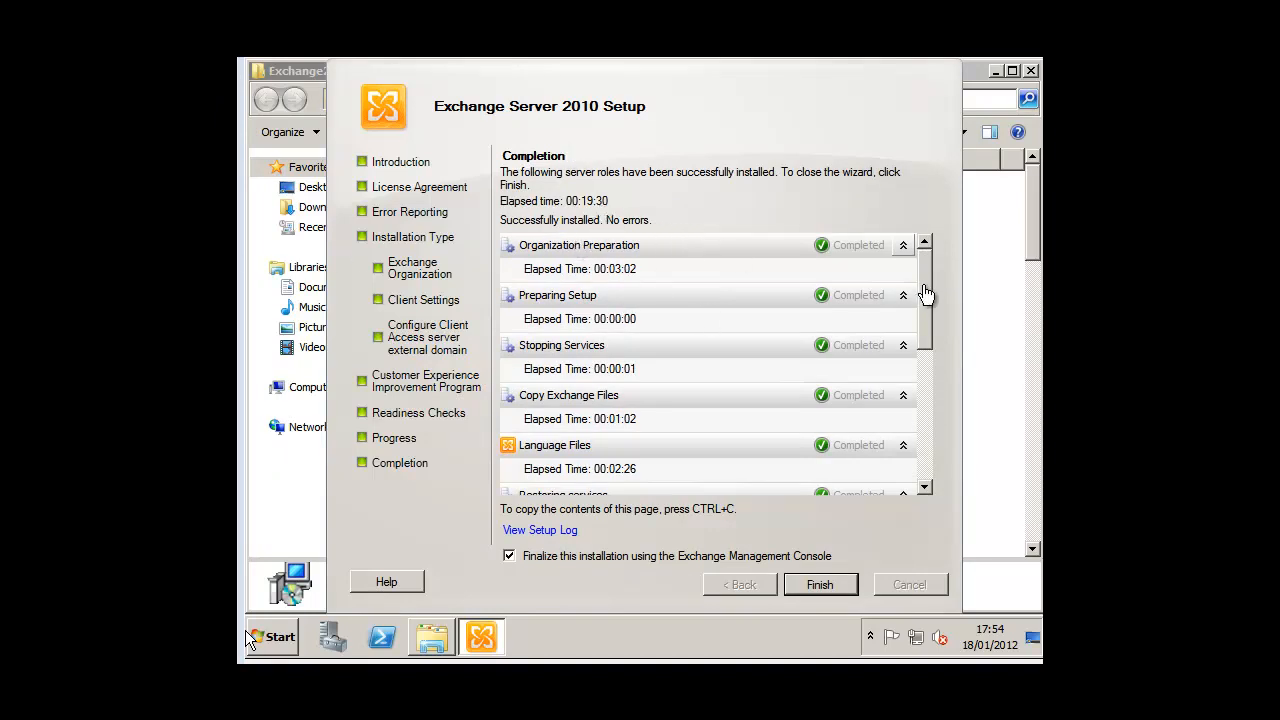
{"action": "left_click_drag", "start_coordinate": [928, 286], "coordinate": [929, 348]}
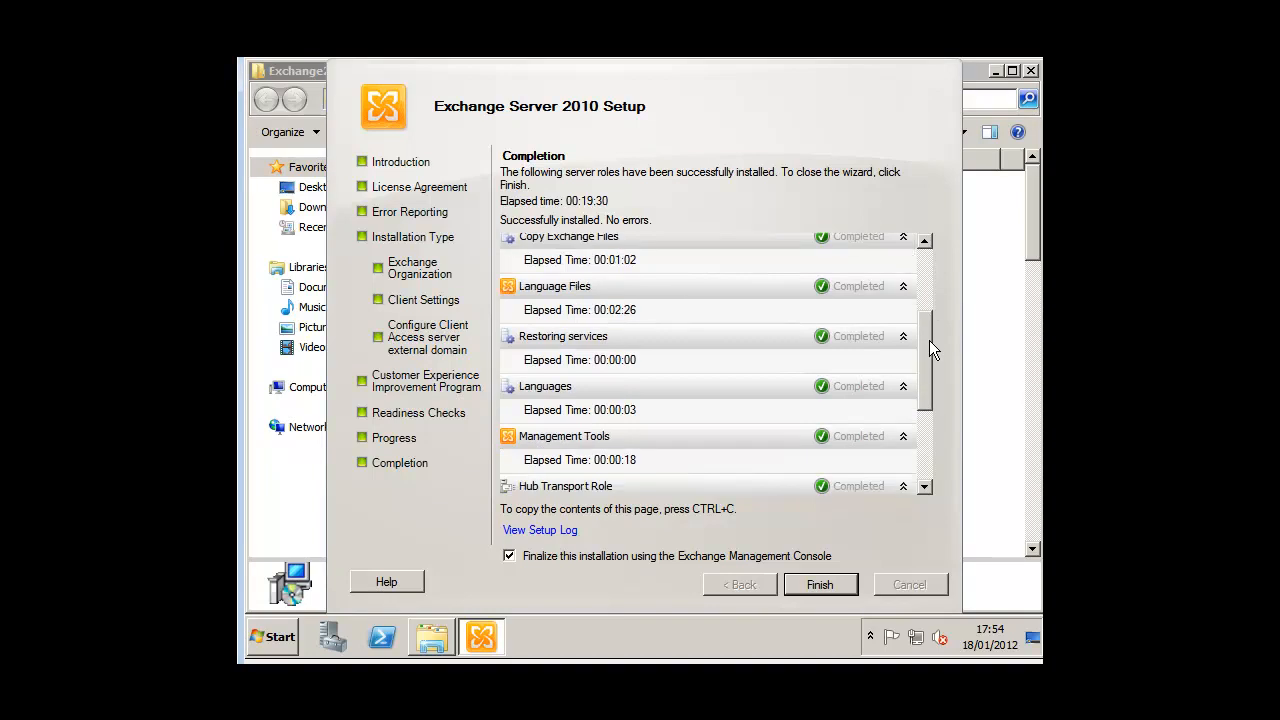
{"action": "left_click_drag", "start_coordinate": [928, 393], "coordinate": [931, 466]}
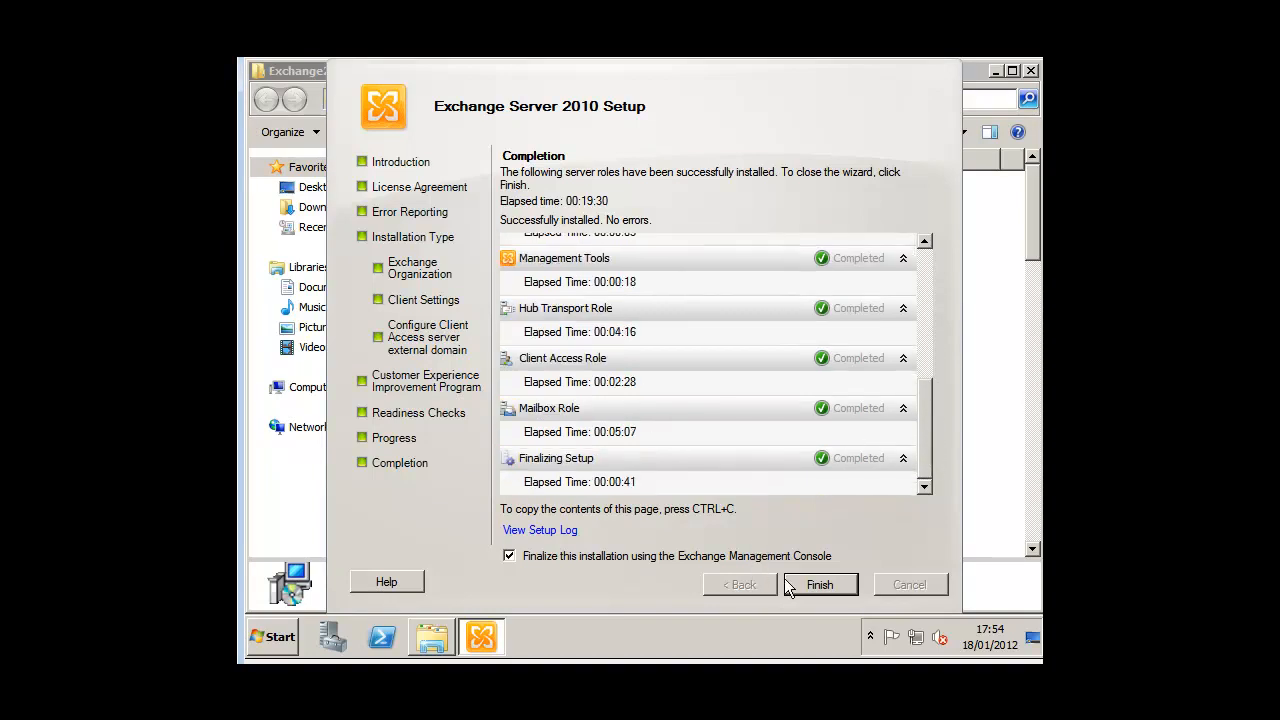
{"action": "left_click", "coordinate": [818, 587]}
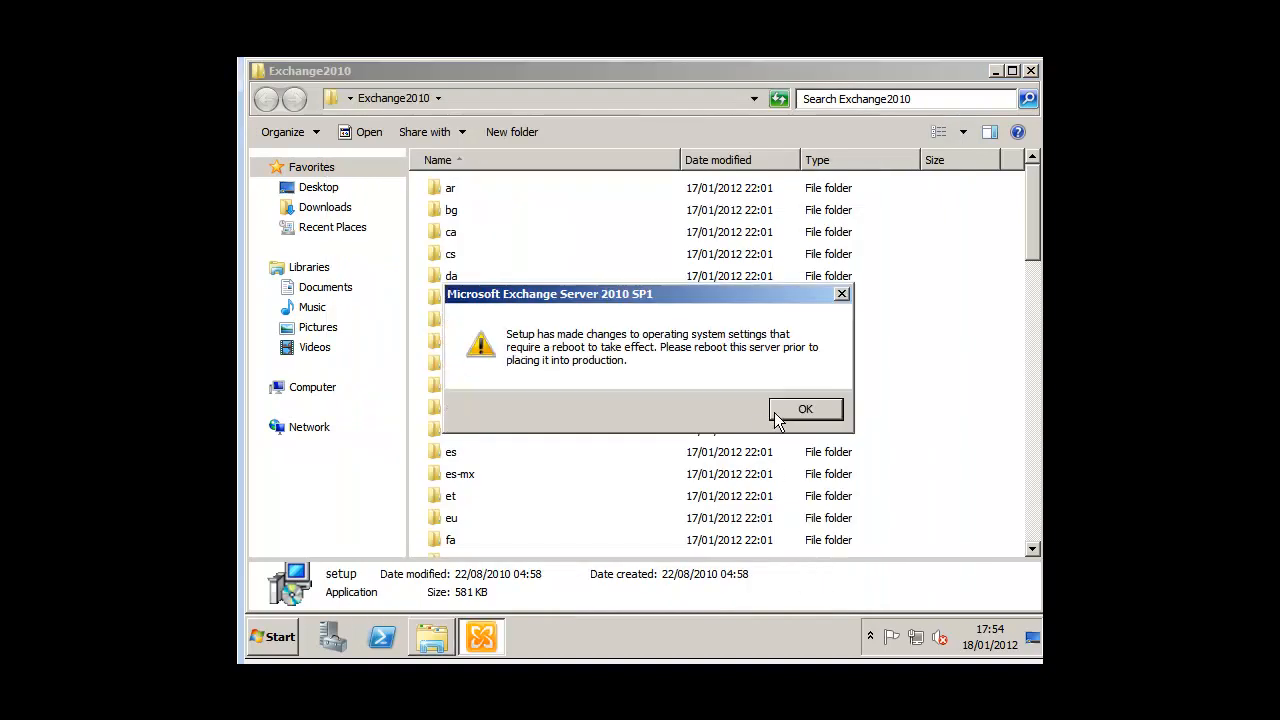
Step: Acknowledge the reboot reminder and exit the Exchange setup launcher without critical updates
{"action": "left_click", "coordinate": [776, 411]}
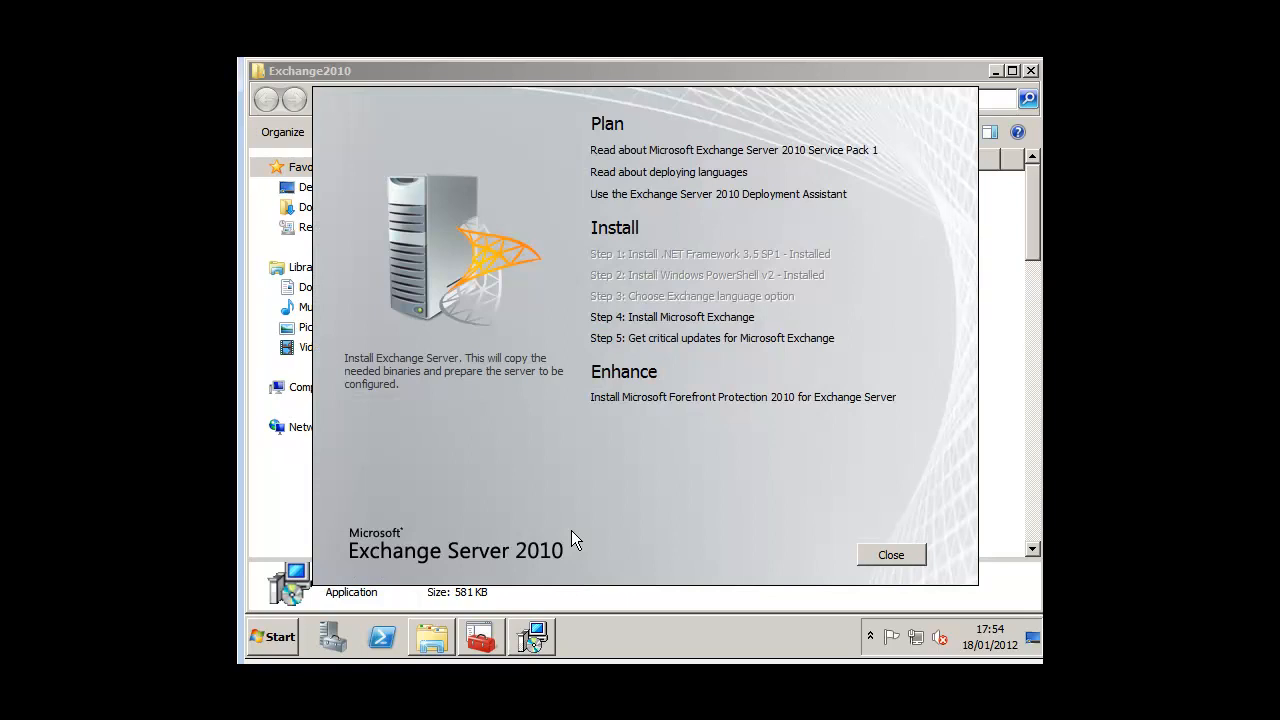
{"action": "left_click", "coordinate": [866, 560]}
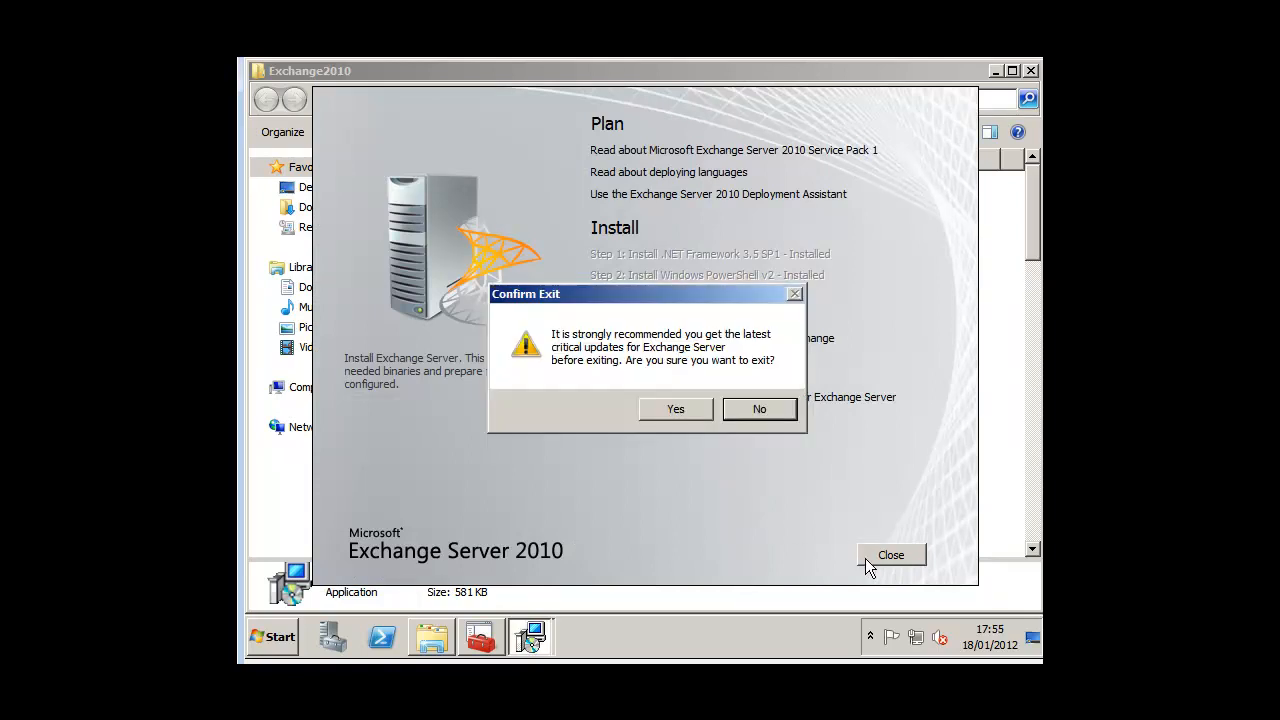
{"action": "left_click", "coordinate": [704, 411]}
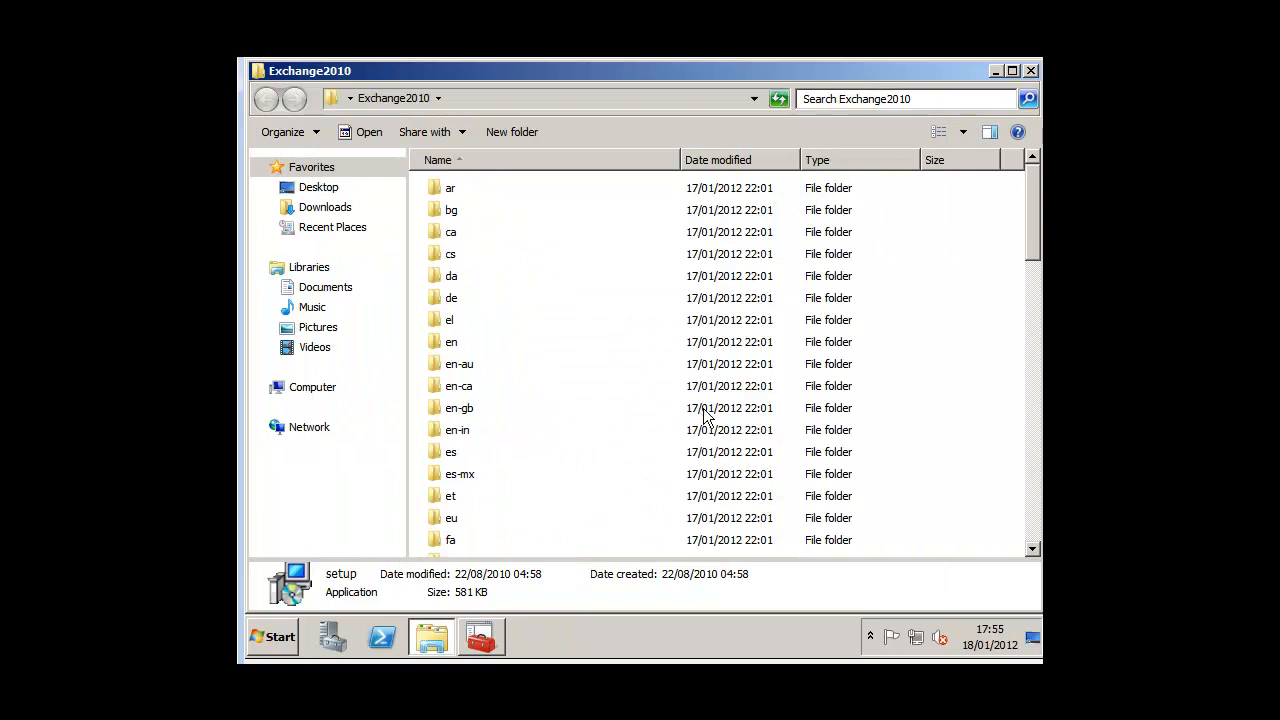
{"action": "left_click", "coordinate": [500, 518]}
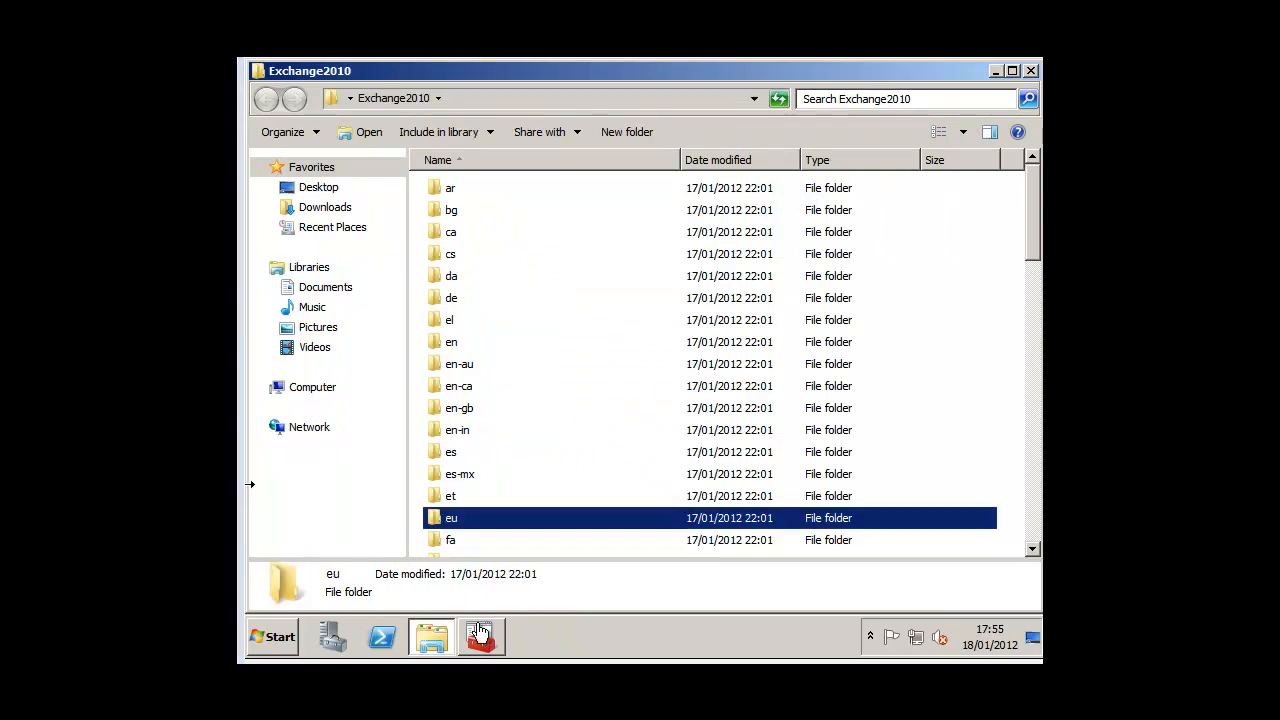
Step: Restart the server from the Start menu with the shutdown comment 'test'
{"action": "left_click", "coordinate": [286, 640]}
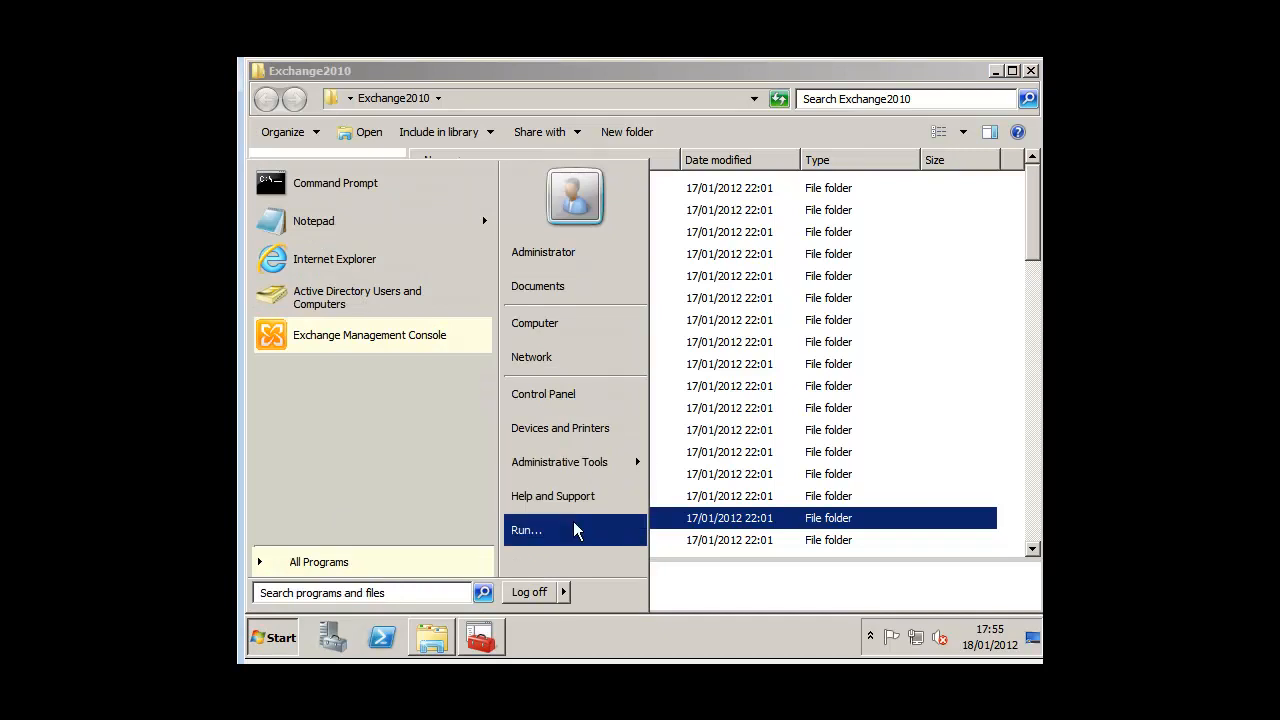
{"action": "left_click", "coordinate": [567, 592]}
{"action": "left_click", "coordinate": [588, 565]}
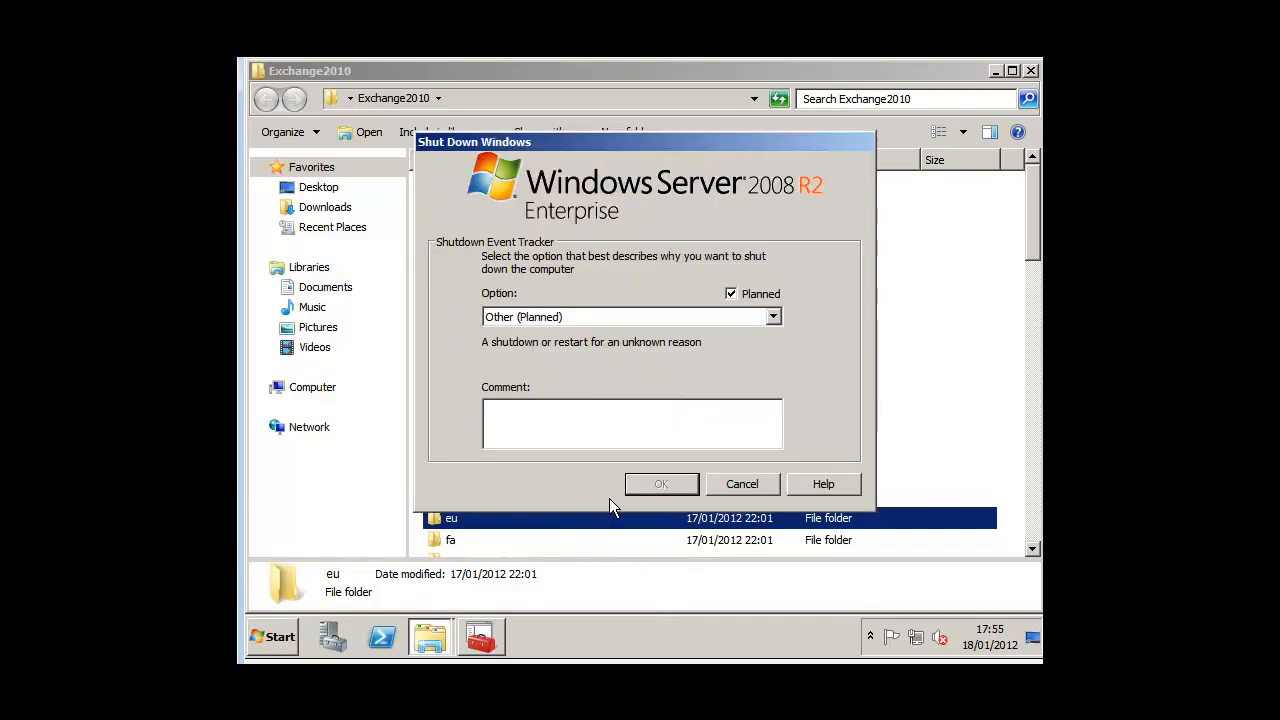
{"action": "type", "text": "test"}
{"action": "key", "text": "Return"}
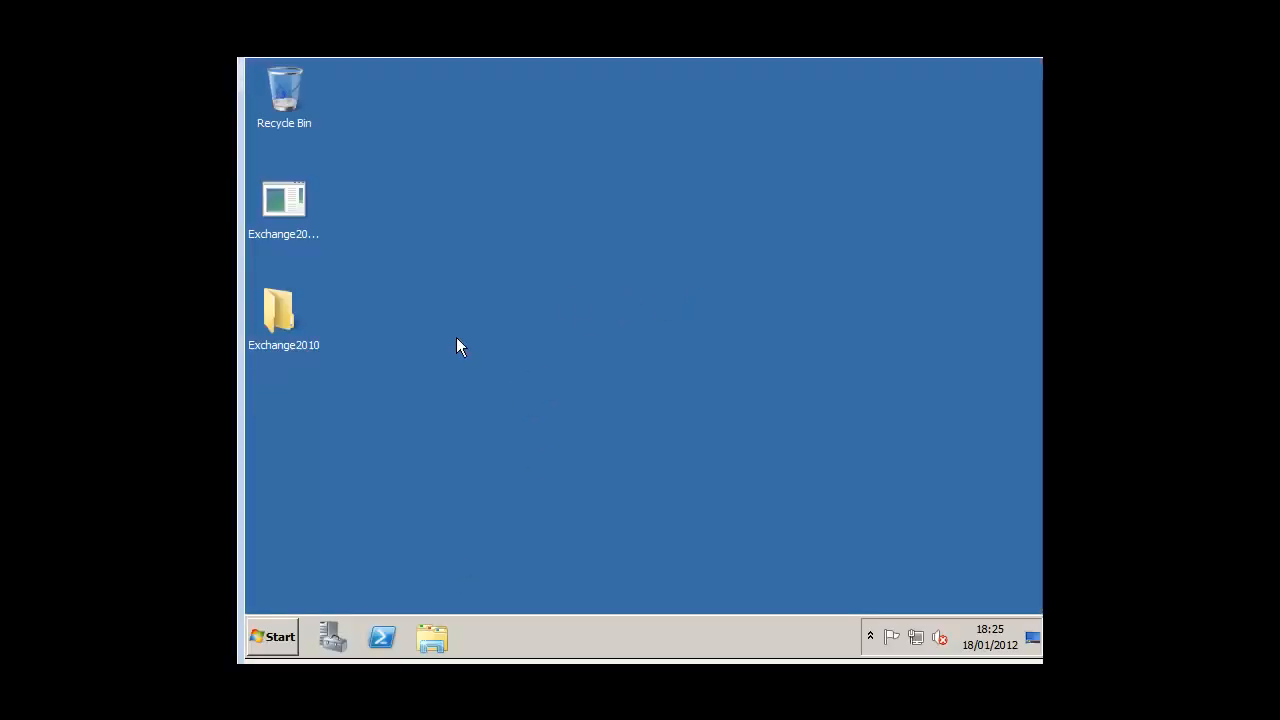
Step: Launch the Exchange Management Console from the Microsoft Exchange Server 2010 program group
{"action": "left_click", "coordinate": [286, 634]}
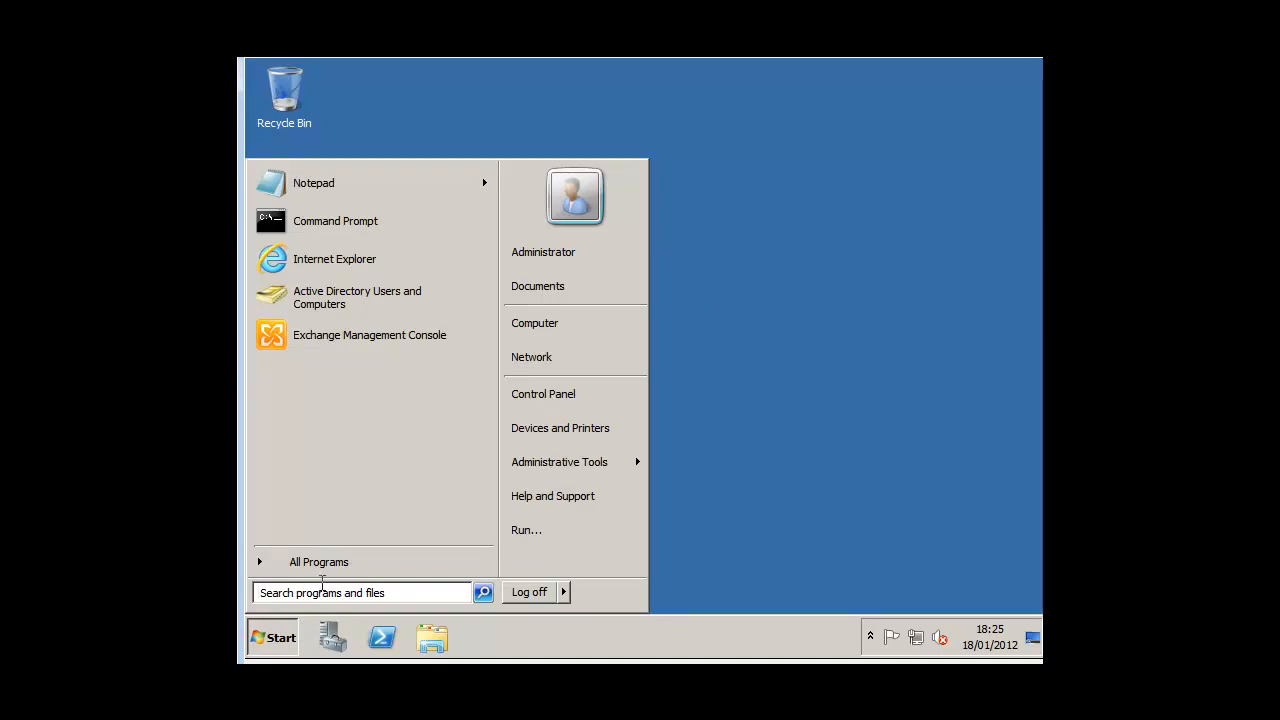
{"action": "left_click", "coordinate": [330, 565]}
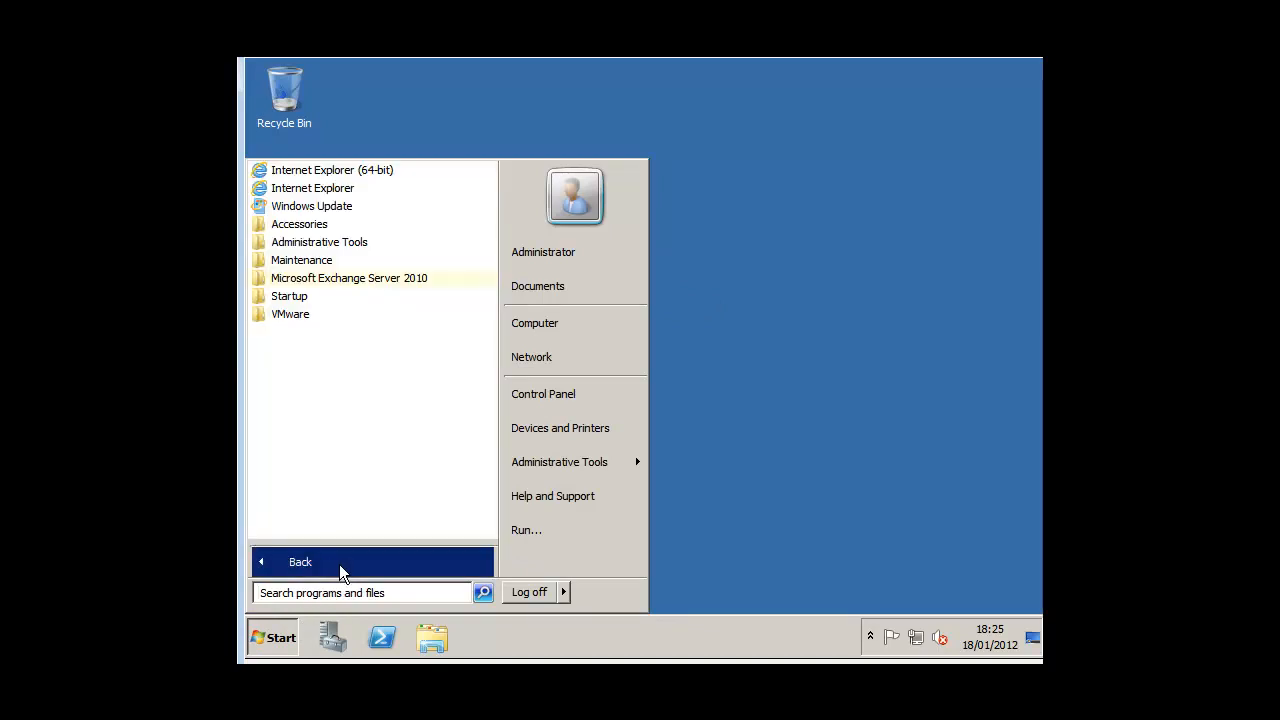
{"action": "left_click", "coordinate": [412, 280]}
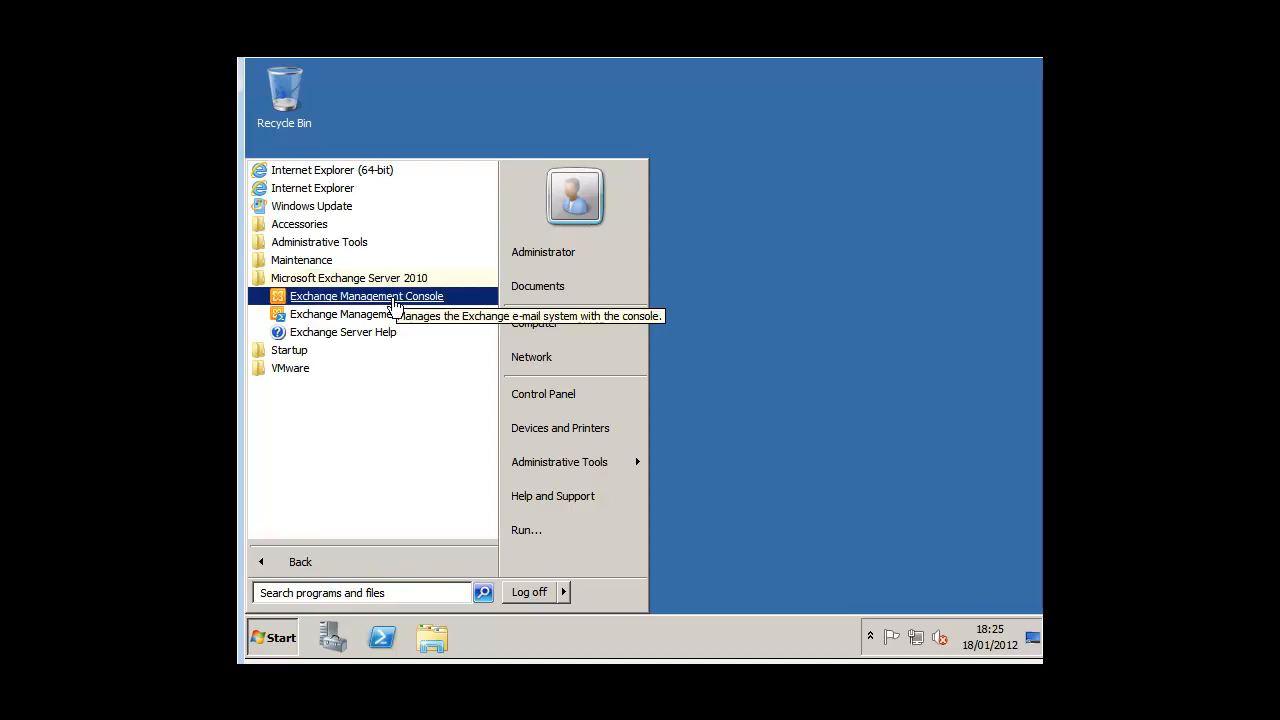
{"action": "left_click", "coordinate": [393, 300]}
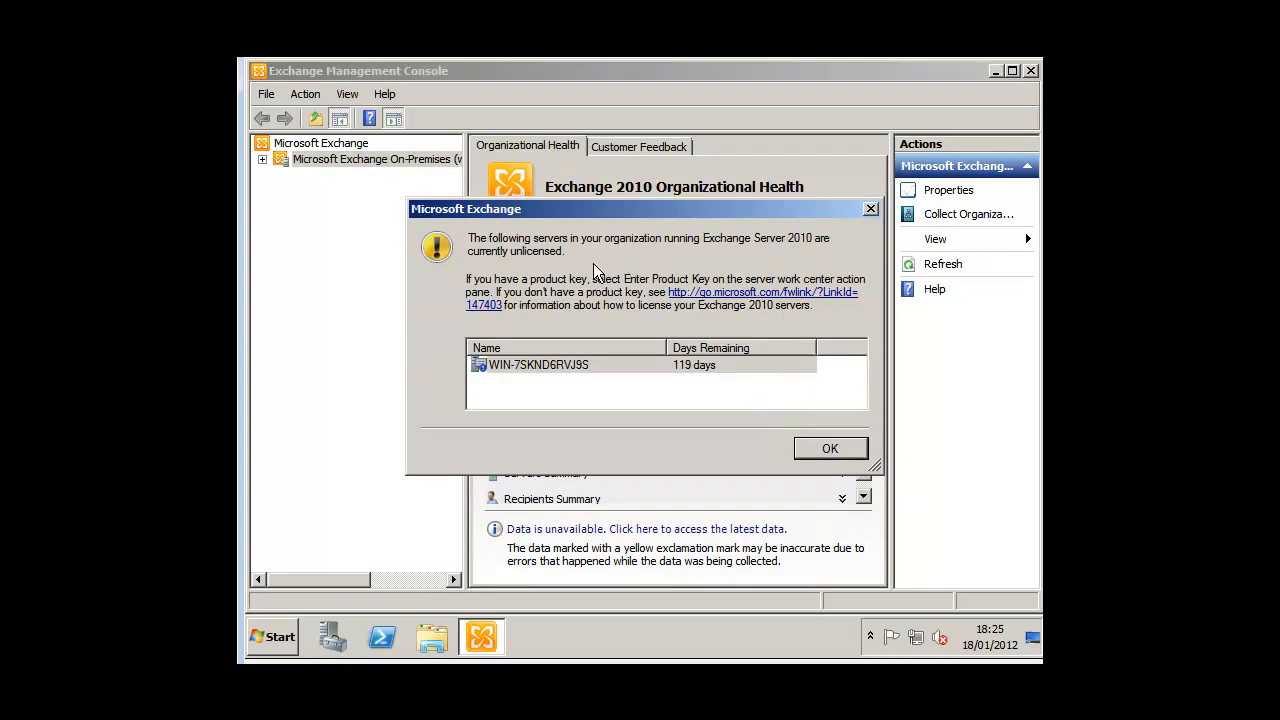
Step: Dismiss the licensing warning and show Recipient Configuration > Mailbox, listing Administrator and Discovery Search Mailbox
{"action": "left_click", "coordinate": [699, 368]}
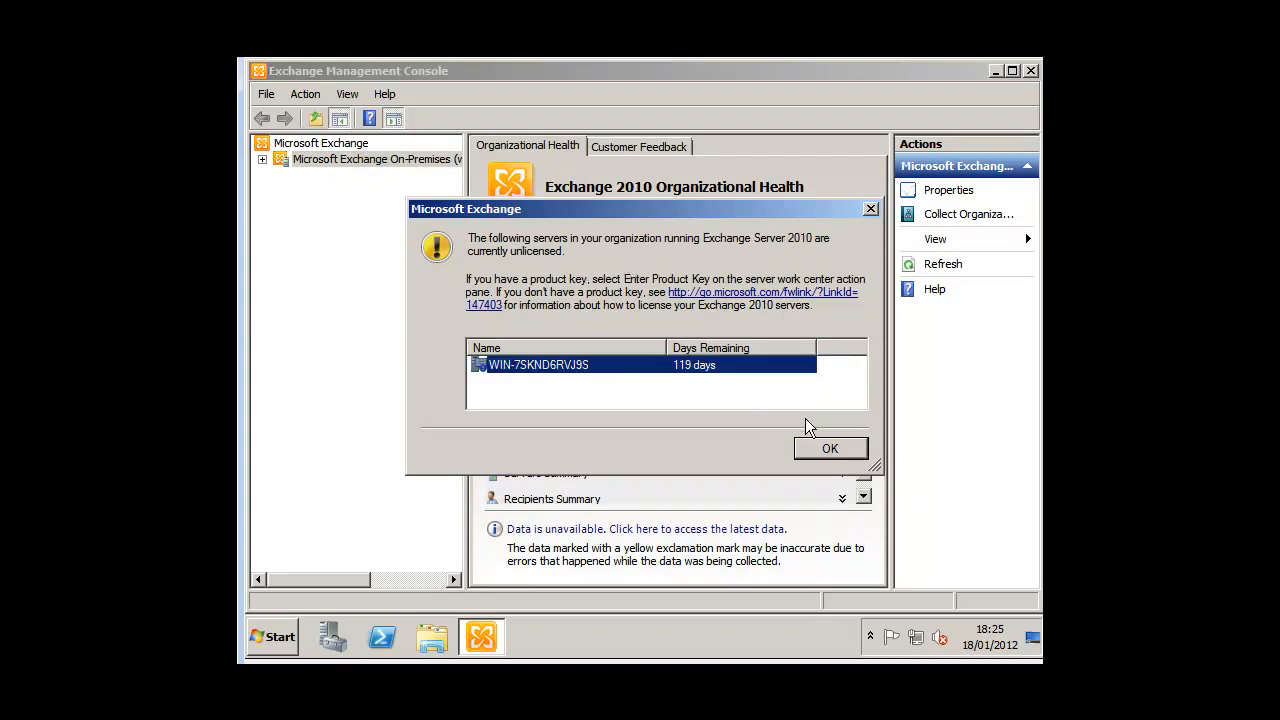
{"action": "left_click", "coordinate": [818, 449]}
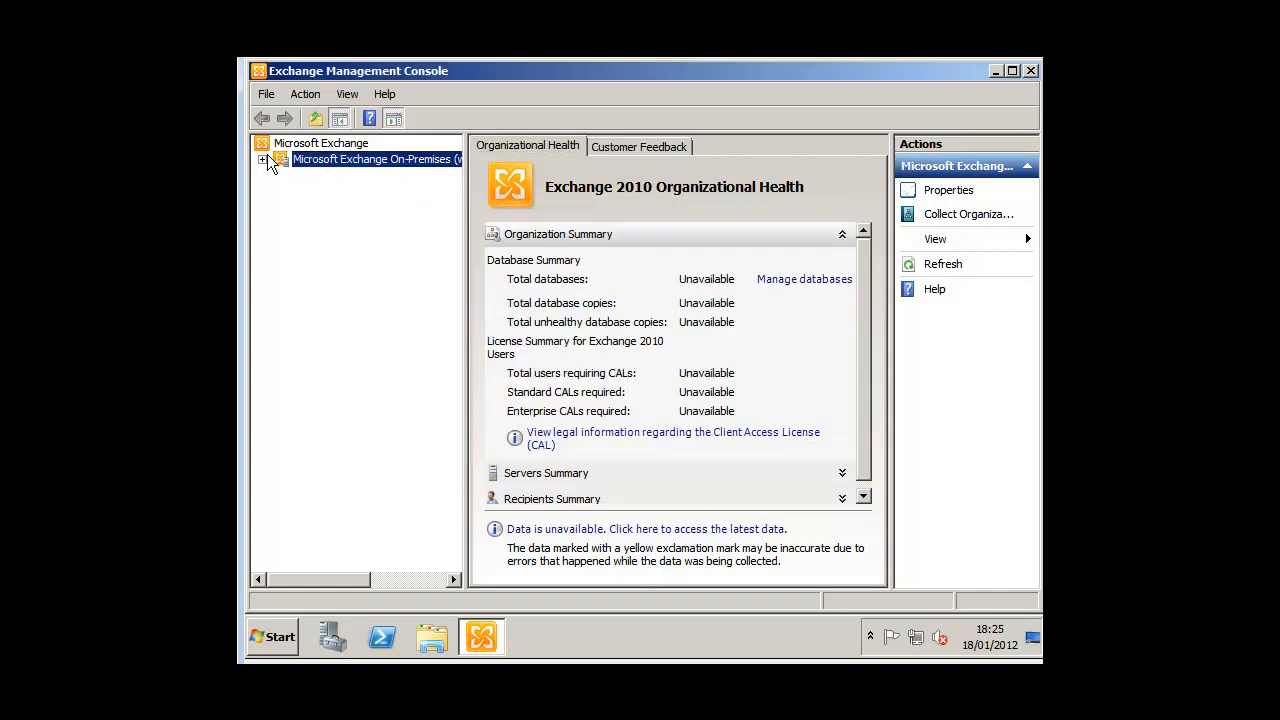
{"action": "double_click", "coordinate": [297, 163]}
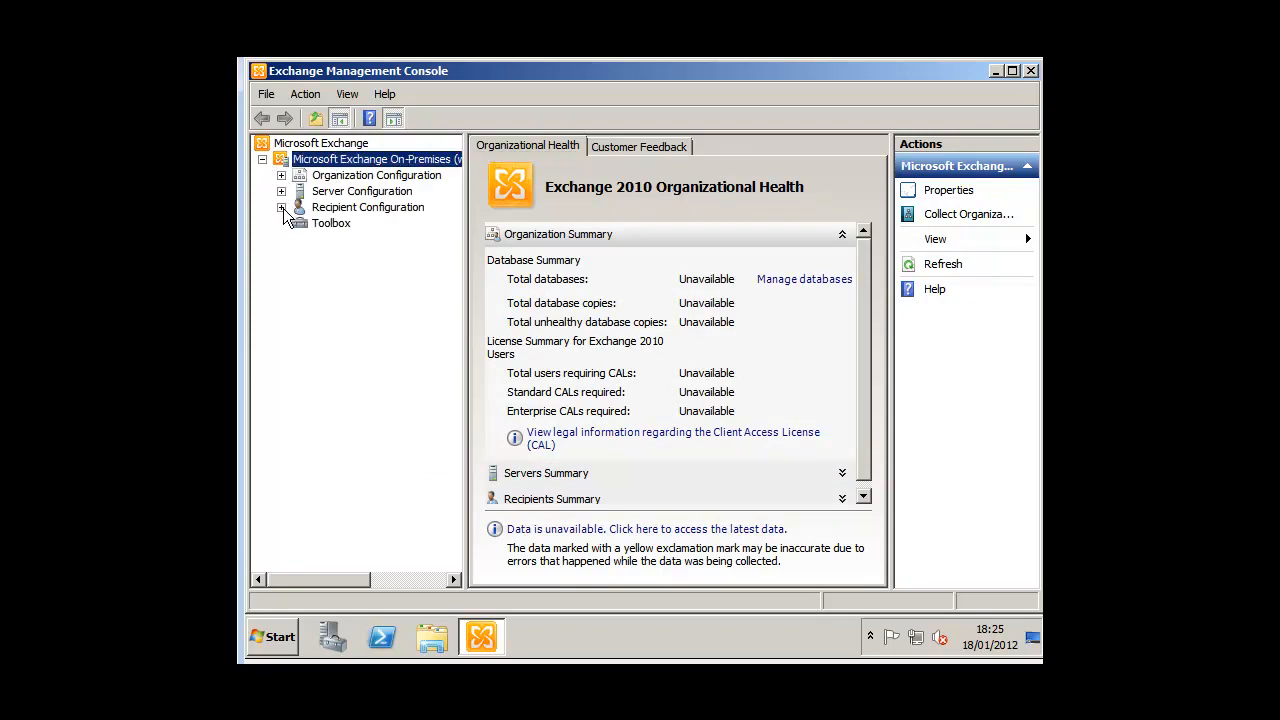
{"action": "left_click", "coordinate": [282, 207]}
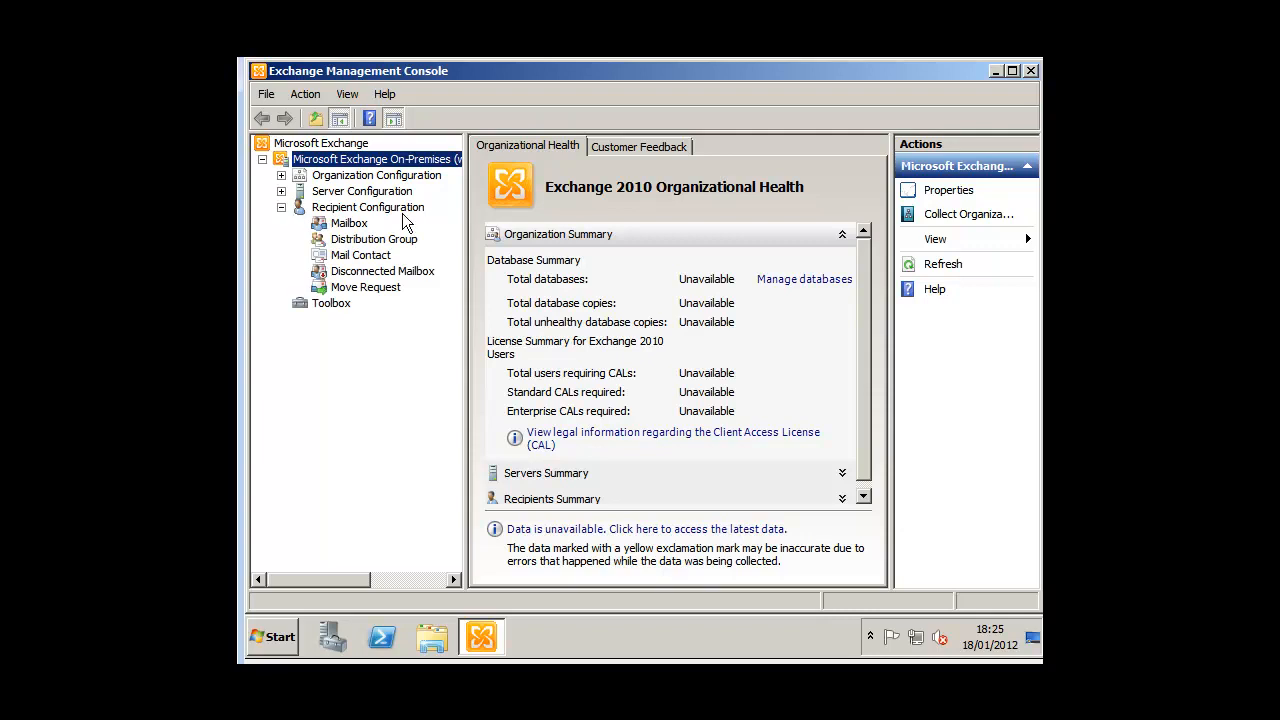
{"action": "left_click", "coordinate": [357, 227]}
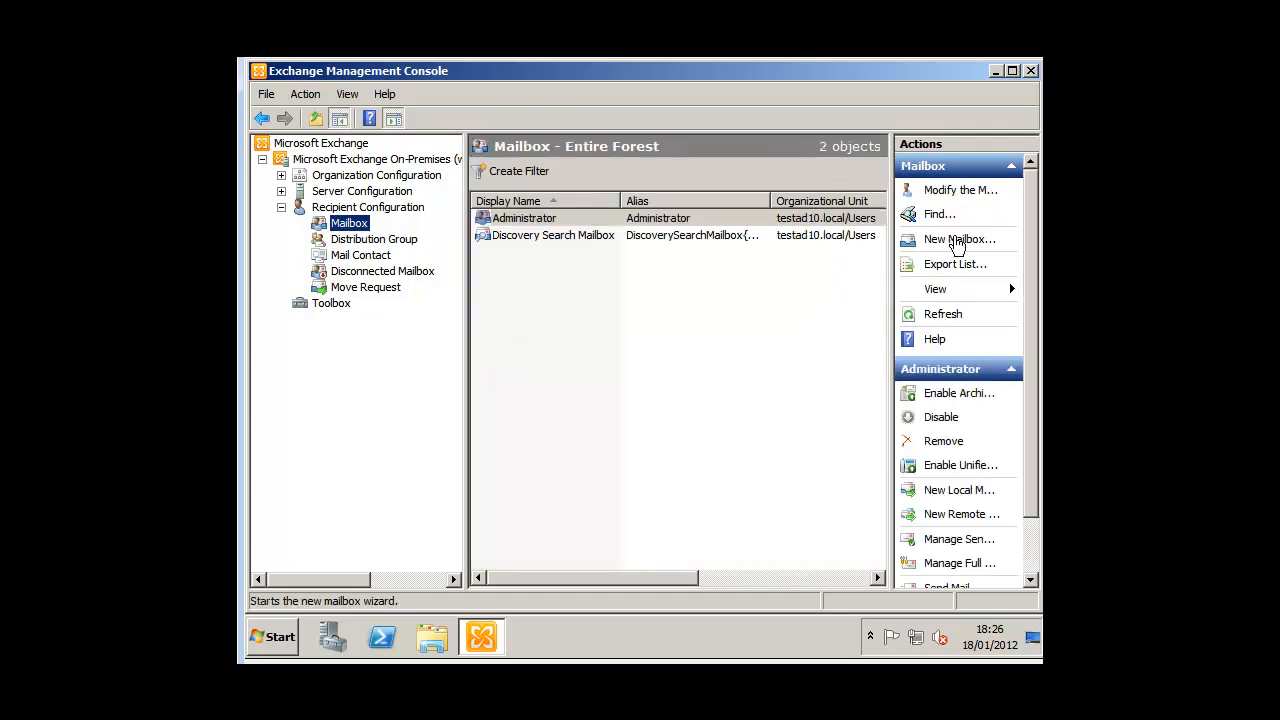
Step: Start the New Mailbox wizard and bring its window fully into view
{"action": "left_click", "coordinate": [955, 242]}
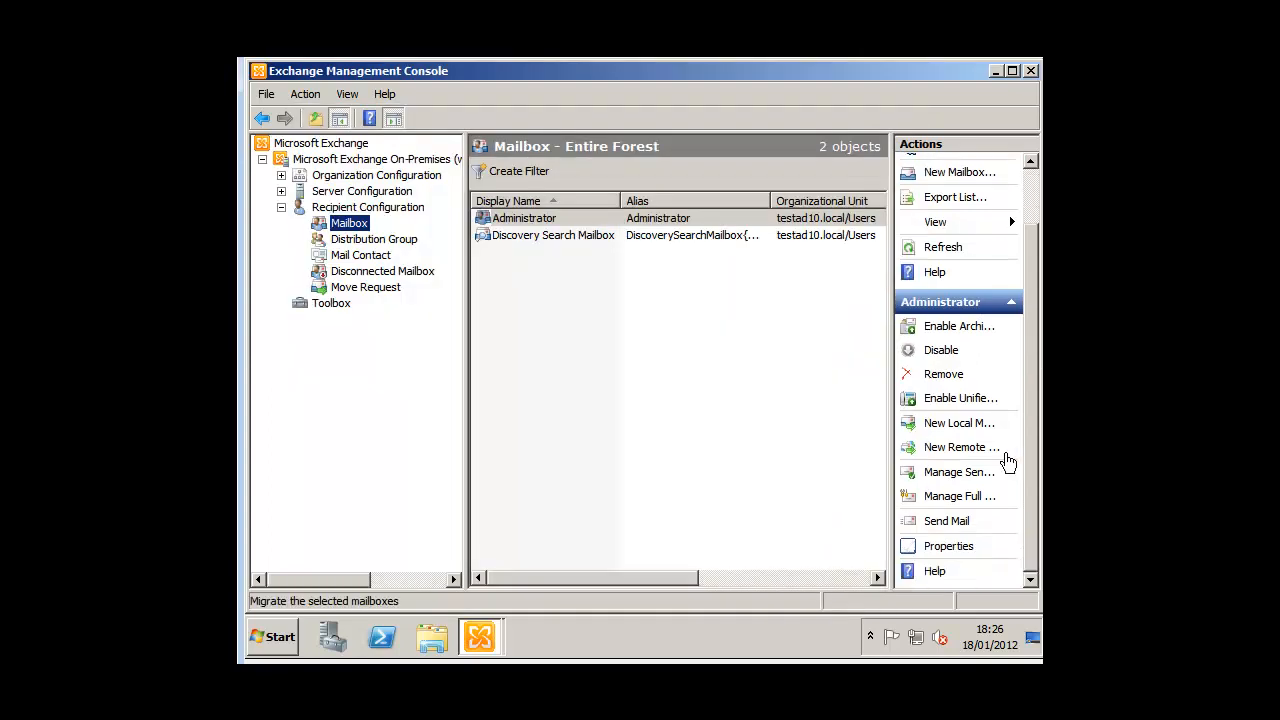
{"action": "left_click", "coordinate": [482, 640]}
{"action": "left_click", "coordinate": [479, 574]}
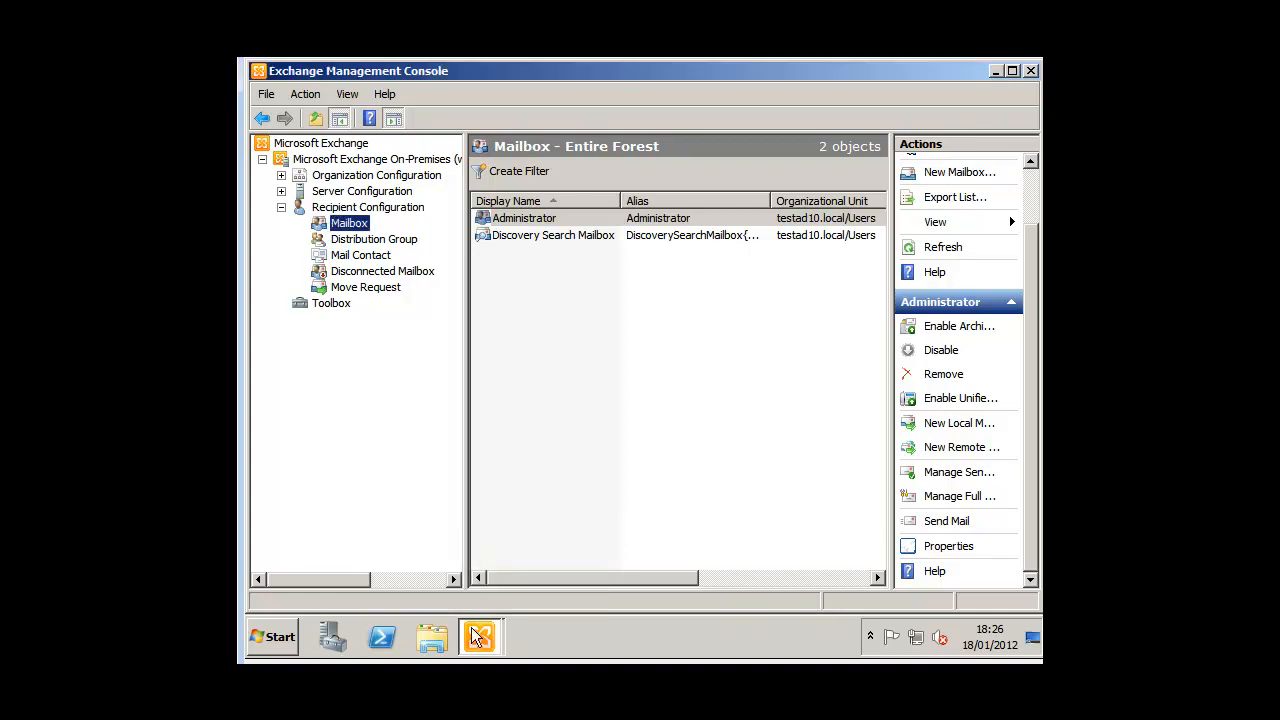
{"action": "left_click", "coordinate": [478, 630]}
{"action": "left_click", "coordinate": [474, 598]}
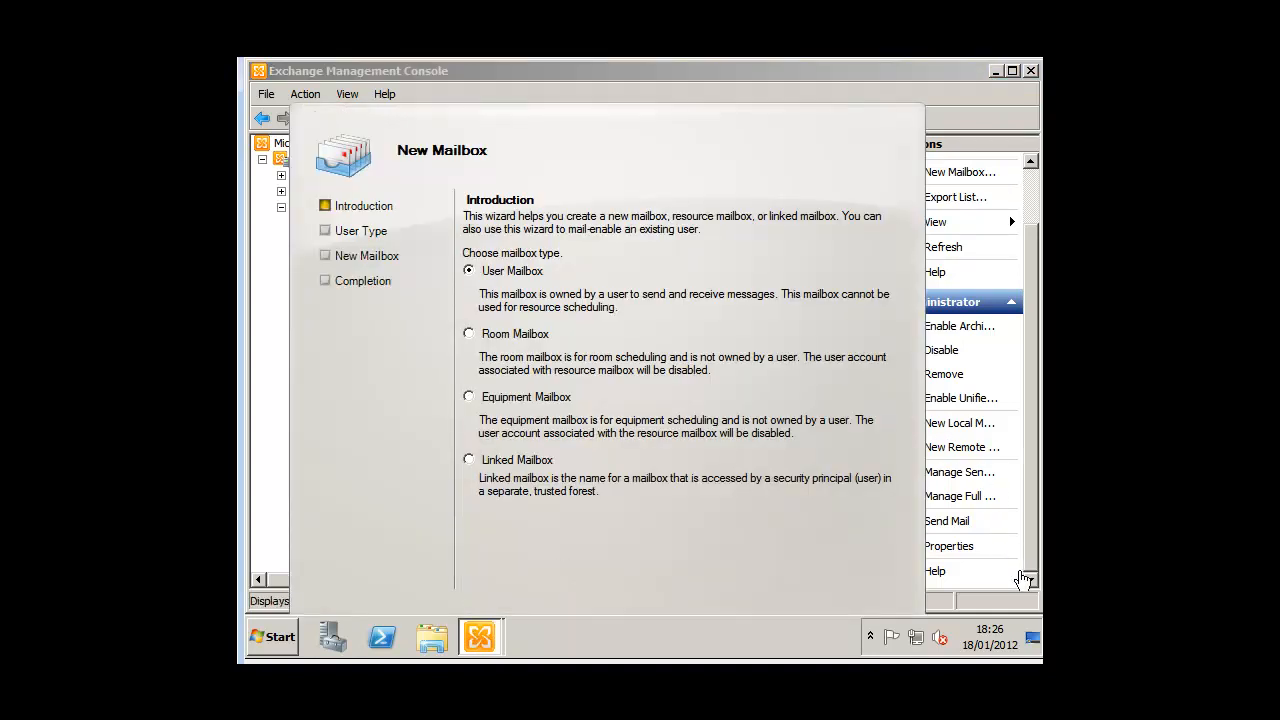
{"action": "left_click_drag", "start_coordinate": [683, 119], "coordinate": [688, 71]}
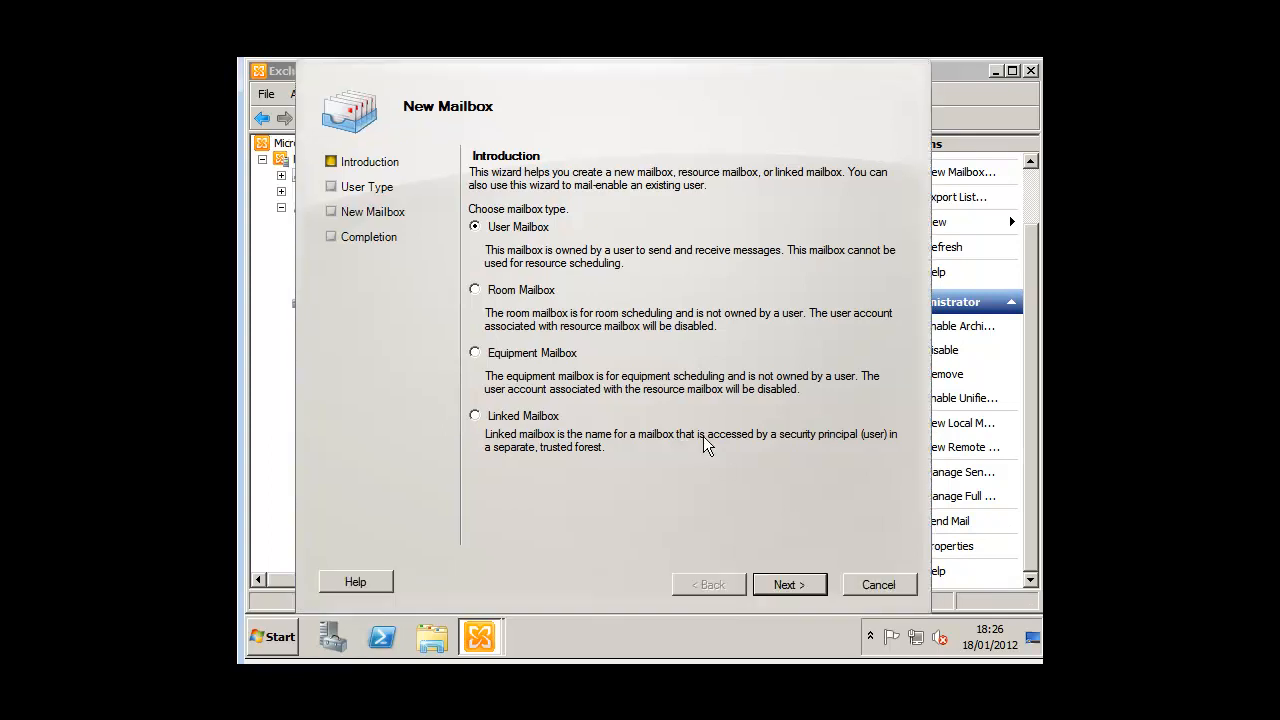
Step: Choose Existing users, add all 388 users, and continue to Mailbox Settings
{"action": "left_click", "coordinate": [796, 586]}
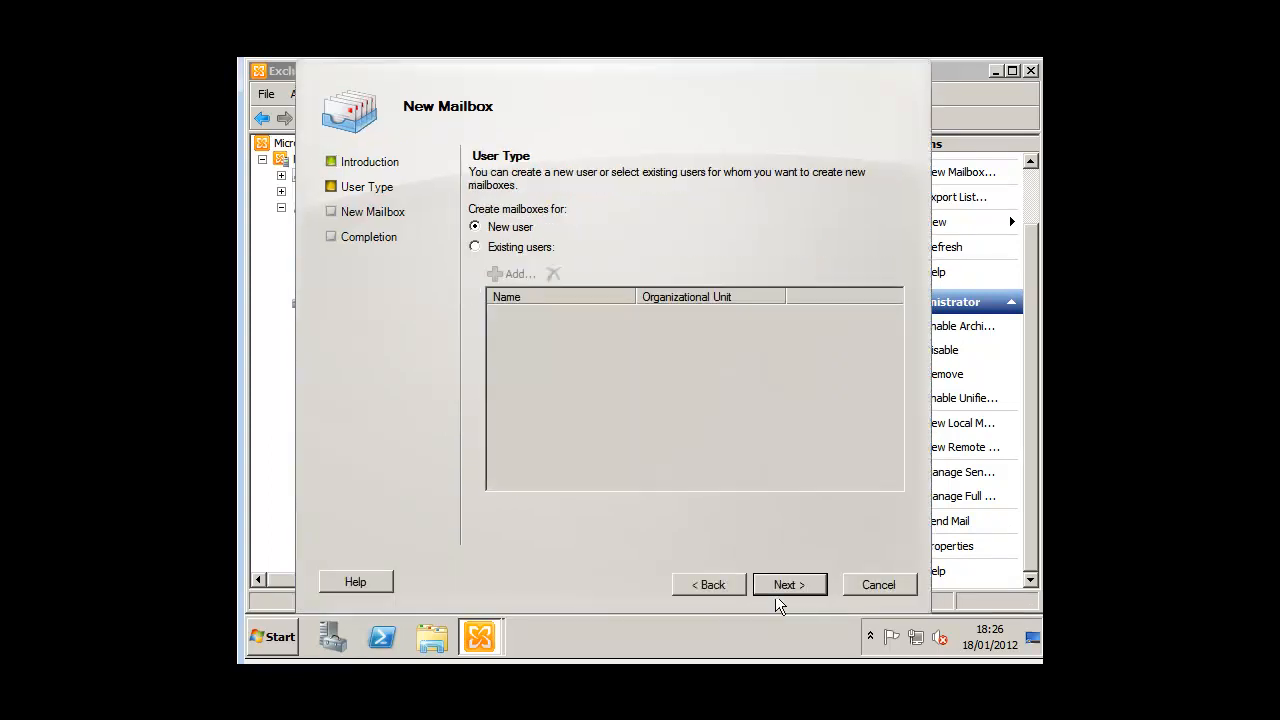
{"action": "left_click", "coordinate": [507, 249]}
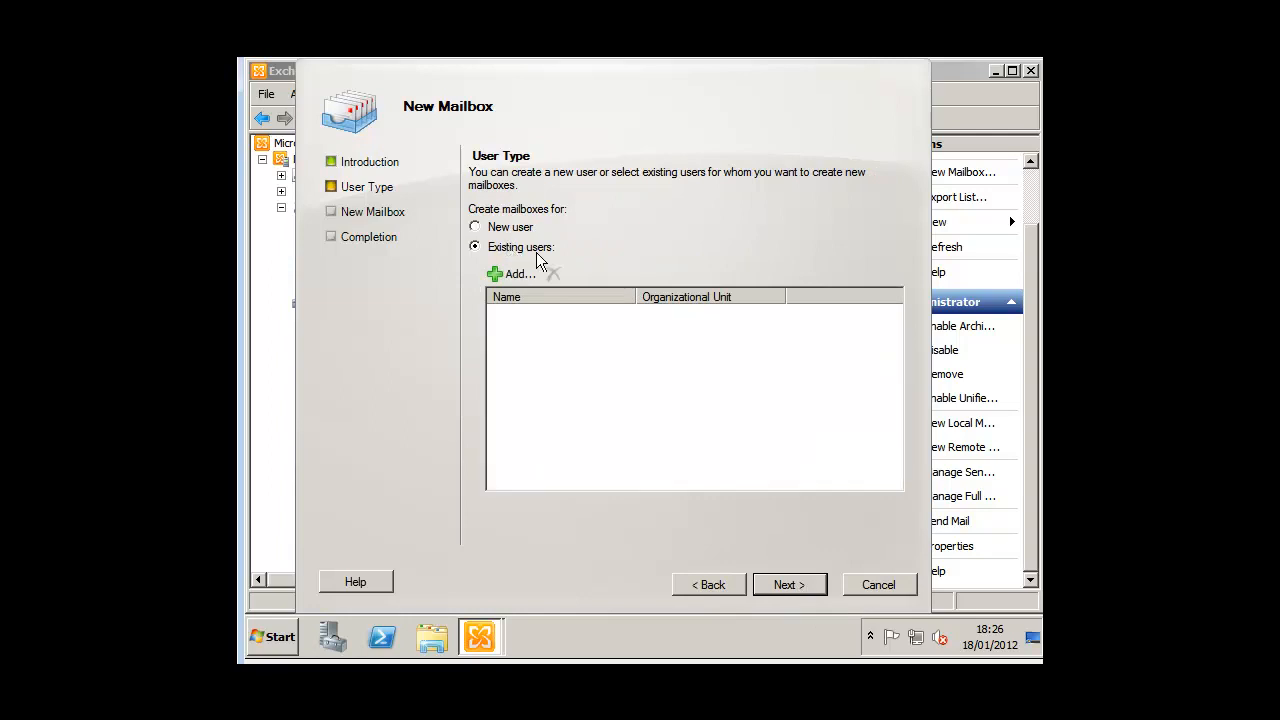
{"action": "left_click", "coordinate": [514, 274]}
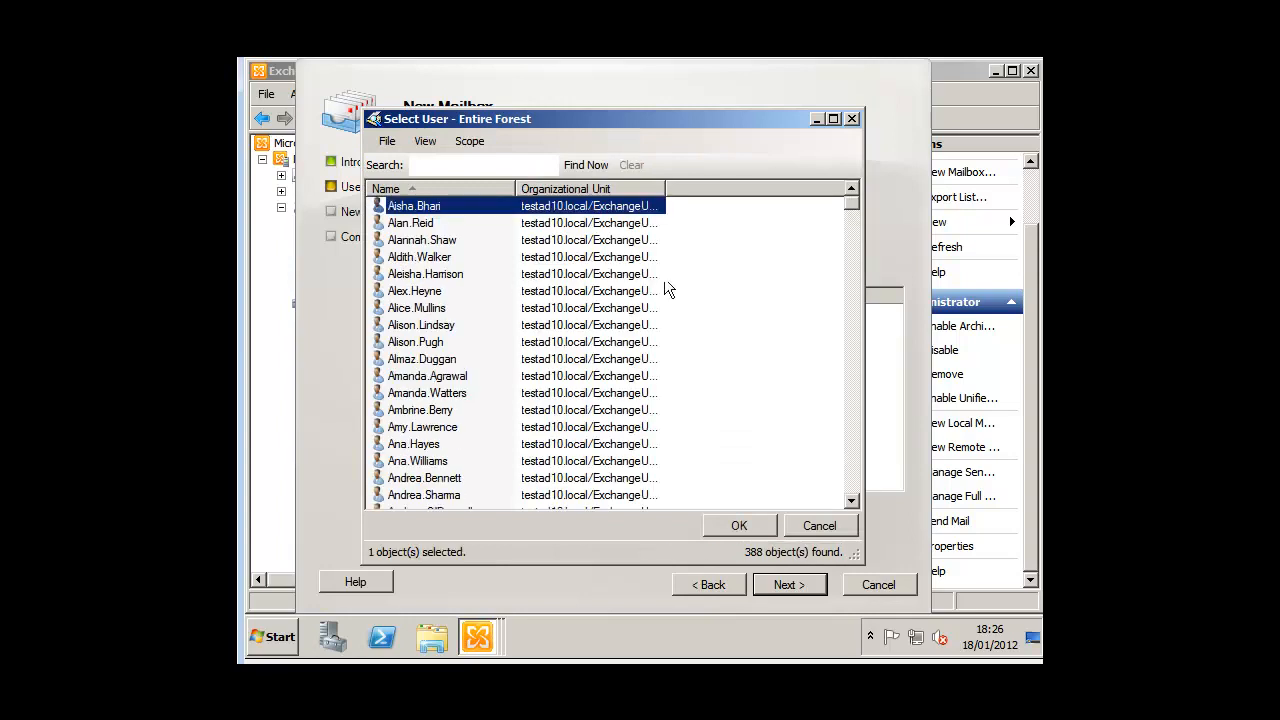
{"action": "left_click_drag", "start_coordinate": [847, 204], "coordinate": [821, 184]}
{"action": "key", "text": "ctrl+a"}
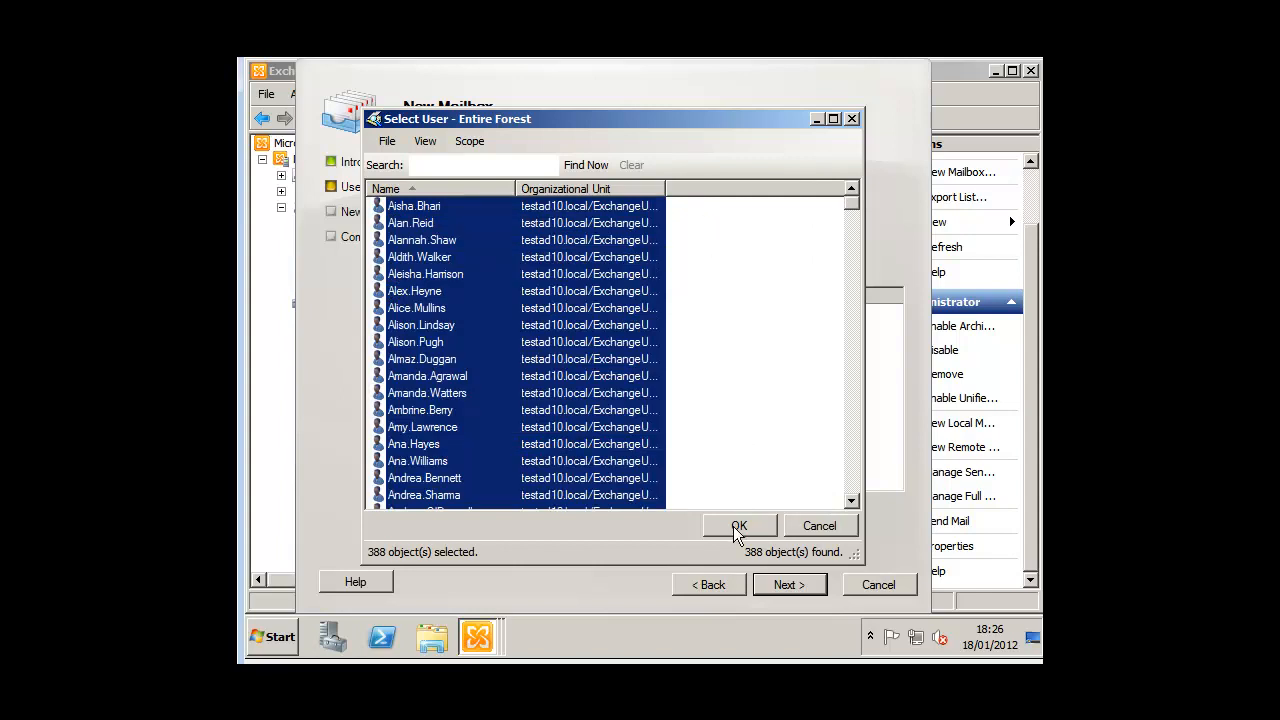
{"action": "left_click", "coordinate": [736, 526]}
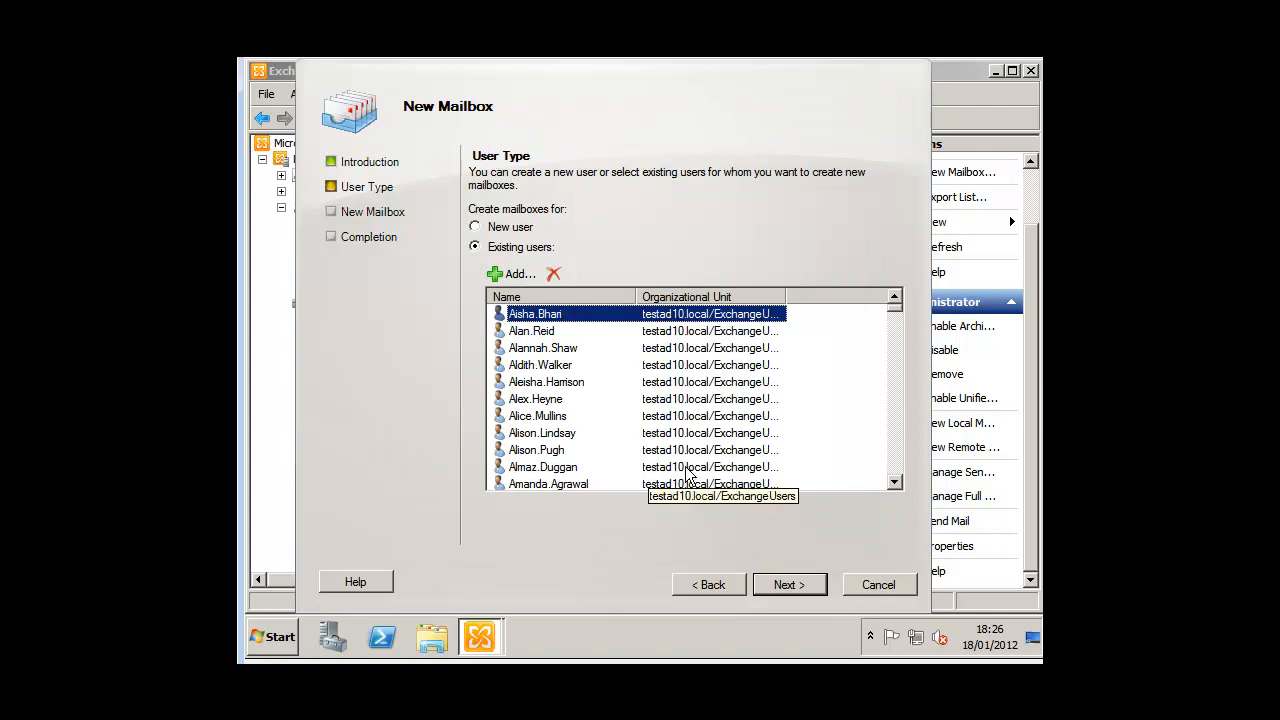
{"action": "left_click", "coordinate": [774, 579]}
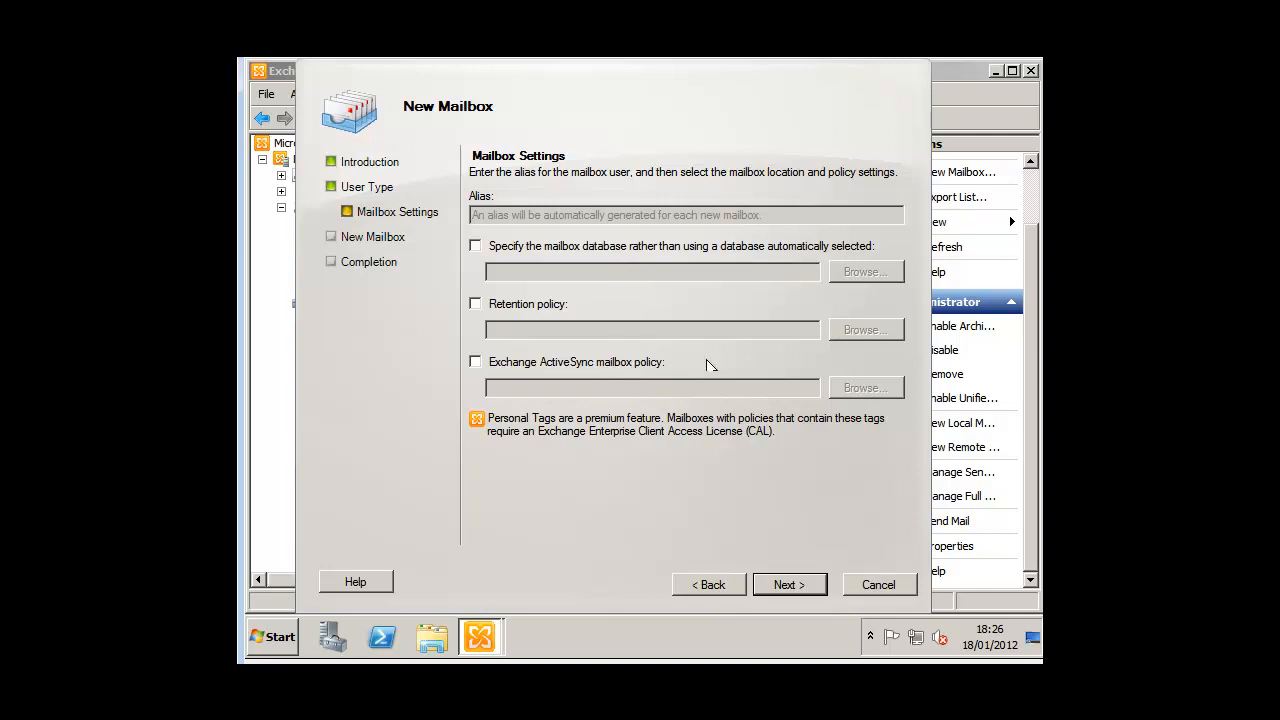
Step: Create mailboxes for all 388 users from the summary, with 0 failed, and finish the wizard
{"action": "left_click", "coordinate": [781, 587]}
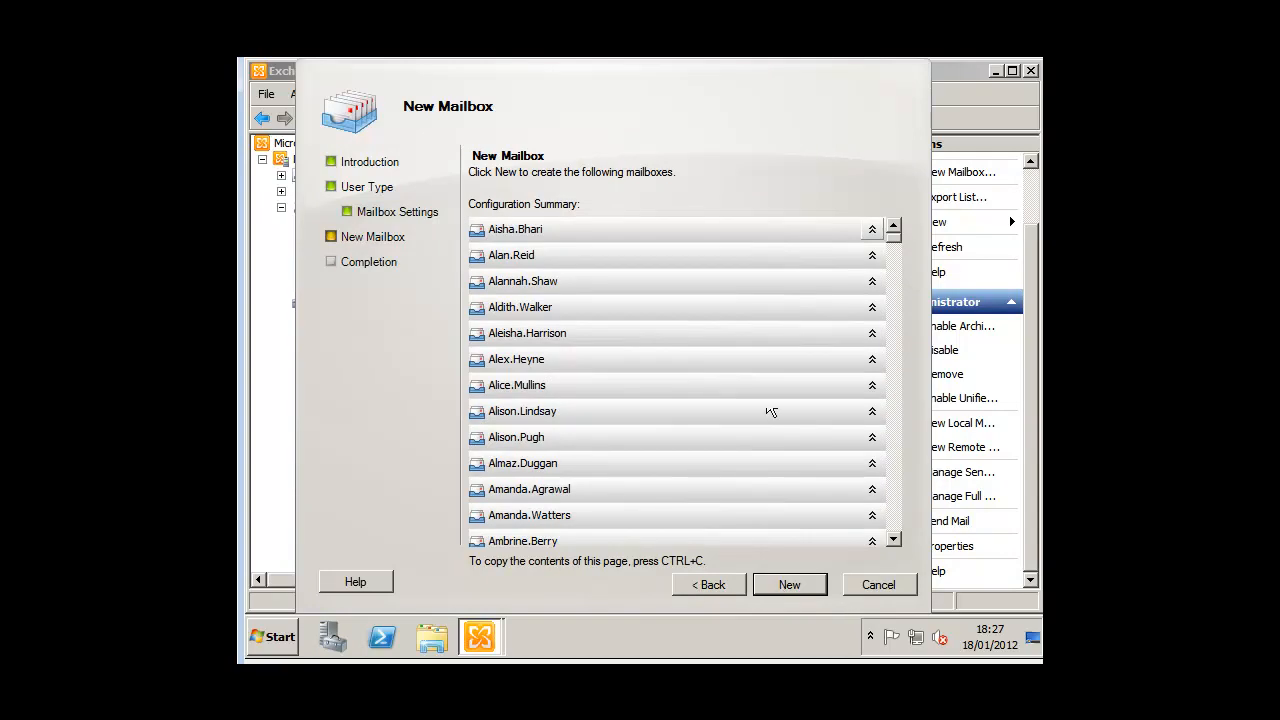
{"action": "left_click_drag", "start_coordinate": [893, 248], "coordinate": [822, 556]}
{"action": "left_click", "coordinate": [786, 586]}
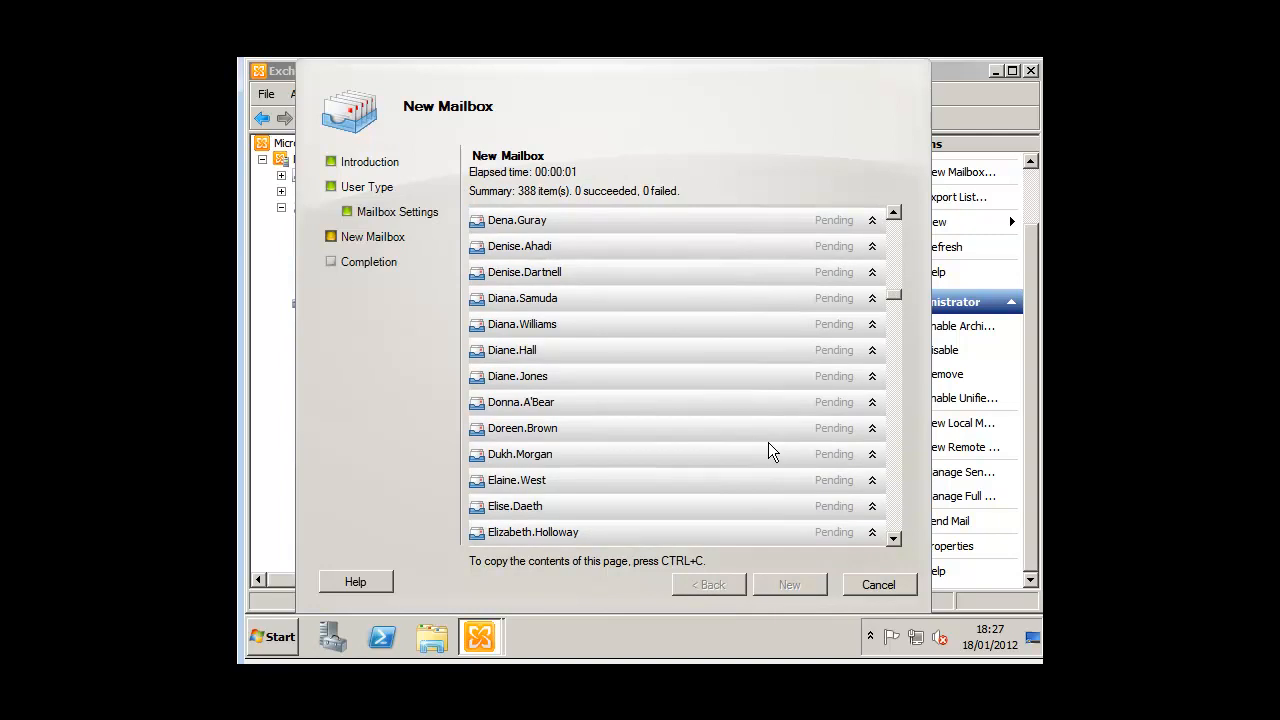
{"action": "left_click_drag", "start_coordinate": [892, 300], "coordinate": [904, 199]}
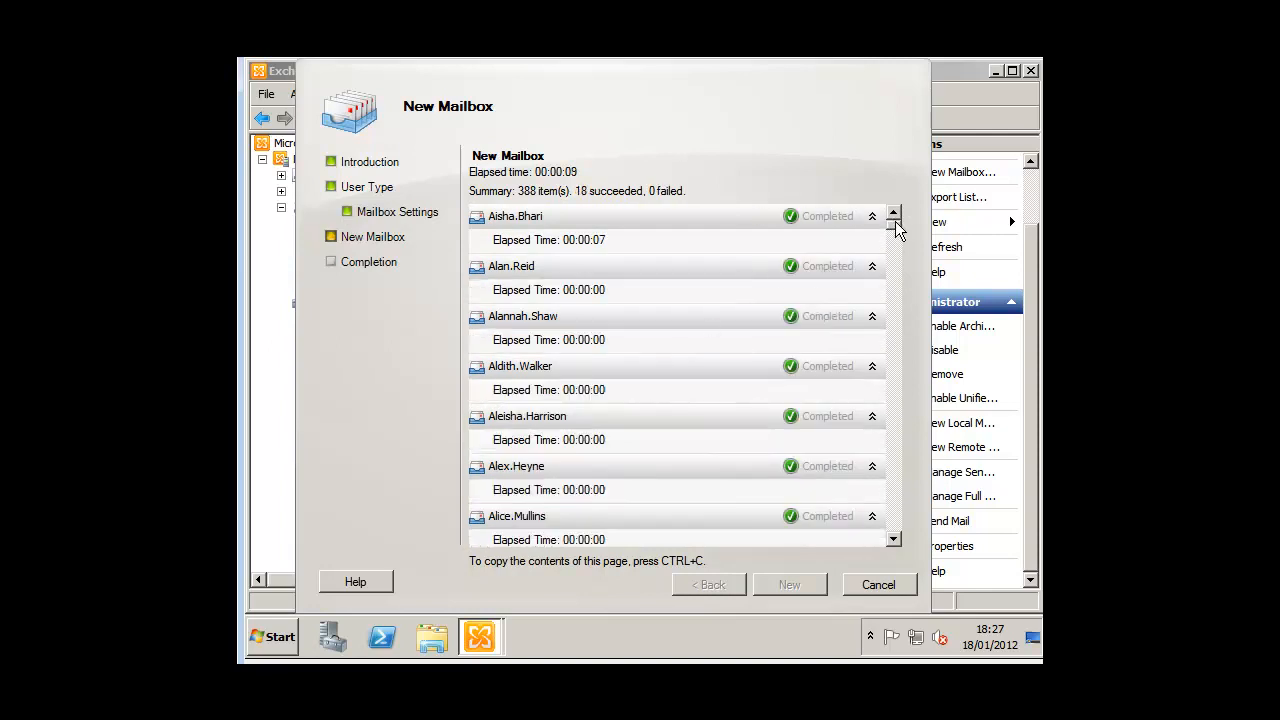
{"action": "left_click_drag", "start_coordinate": [897, 395], "coordinate": [903, 240]}
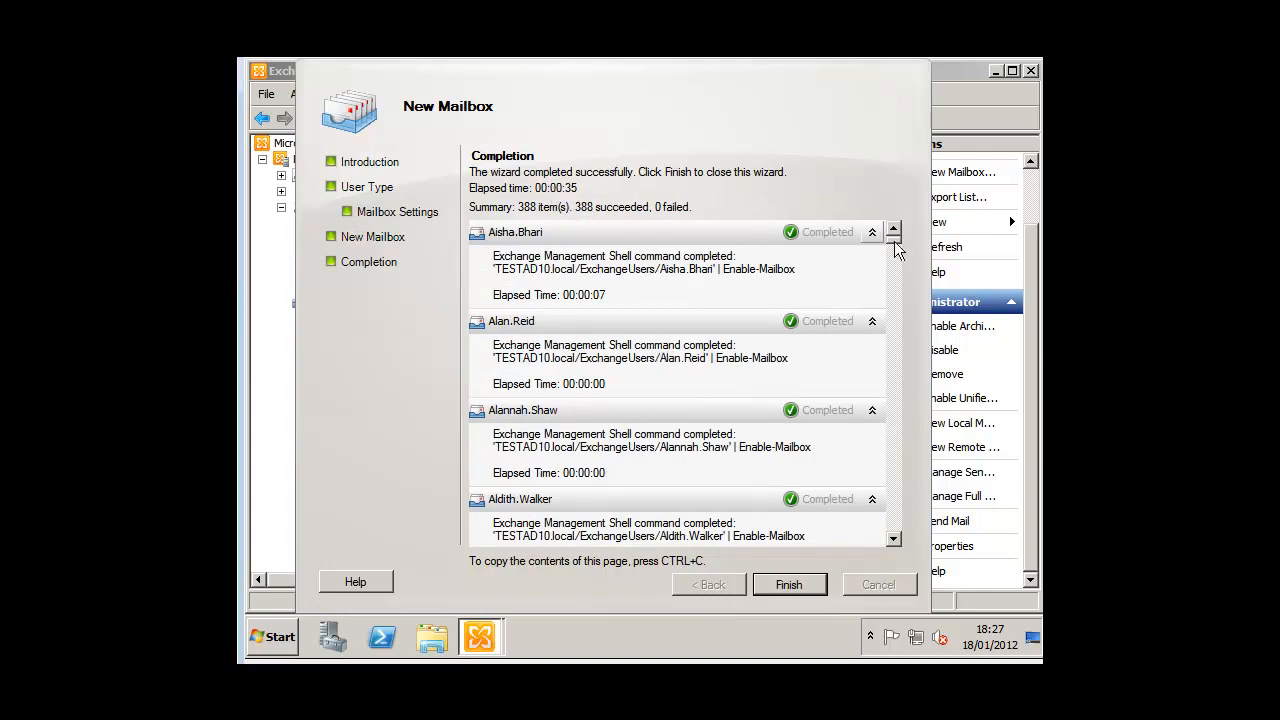
{"action": "left_click_drag", "start_coordinate": [896, 256], "coordinate": [897, 378]}
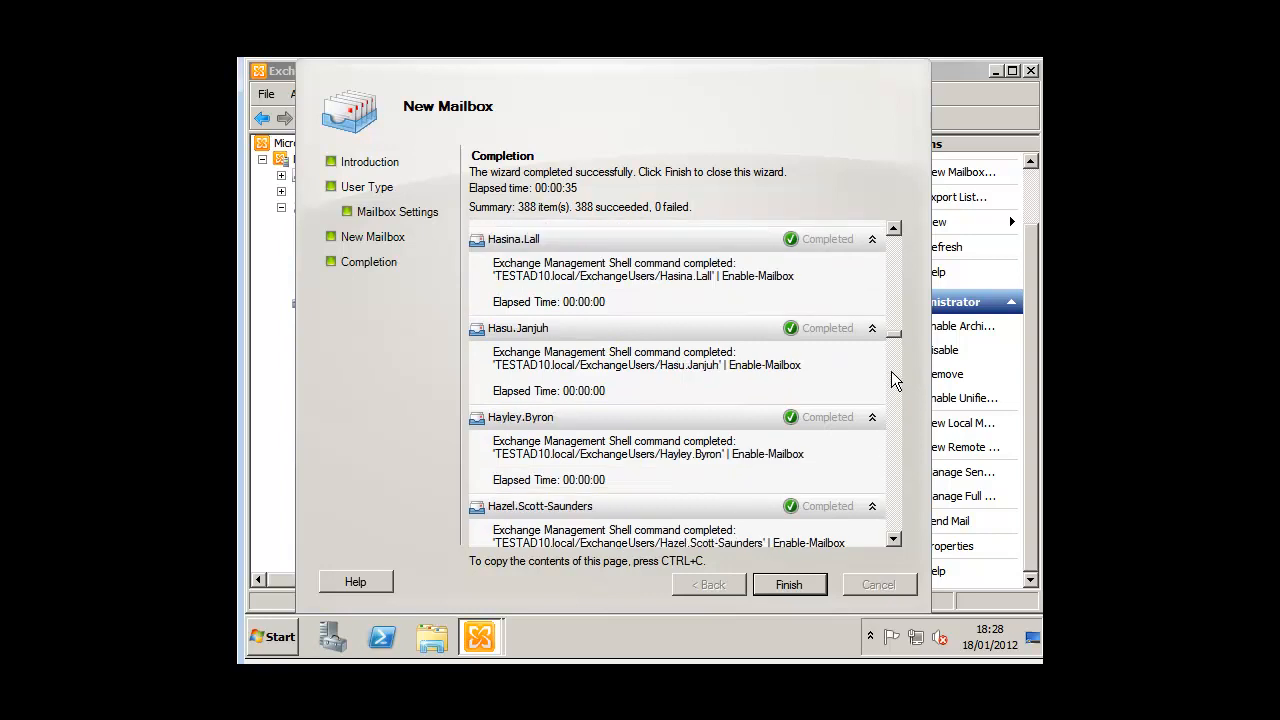
{"action": "scroll", "coordinate": [869, 512], "scroll_direction": "down", "scroll_amount": 3}
{"action": "left_click", "coordinate": [789, 586]}
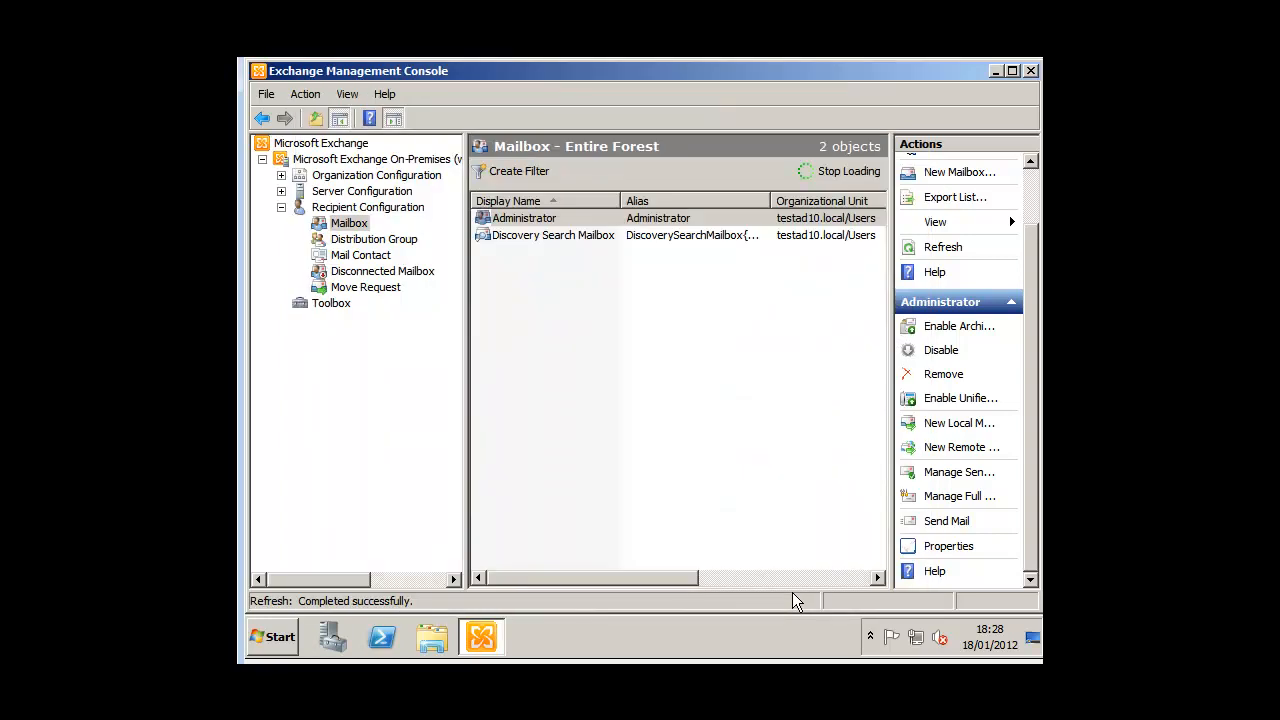
Step: In the 390-object mailbox list, check one new user's E-Mail Addresses in Properties, then close it
{"action": "left_click", "coordinate": [535, 252]}
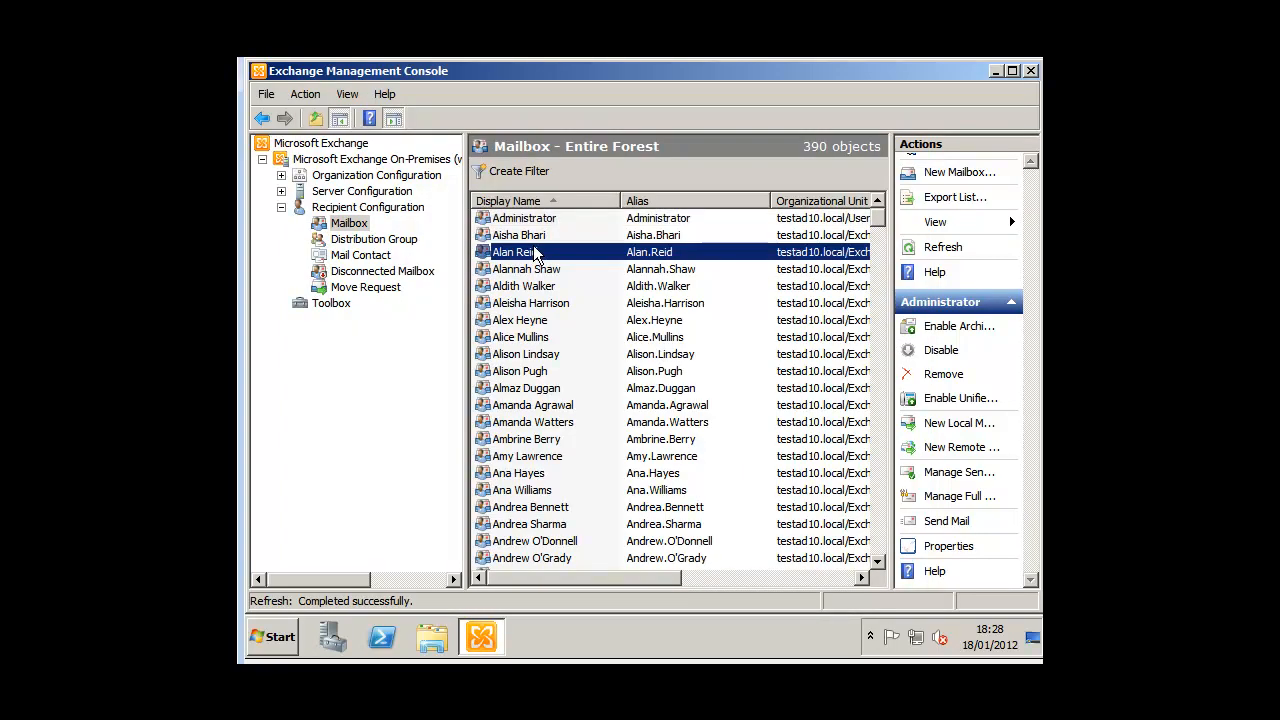
{"action": "left_click", "coordinate": [532, 269]}
{"action": "left_click", "coordinate": [526, 319]}
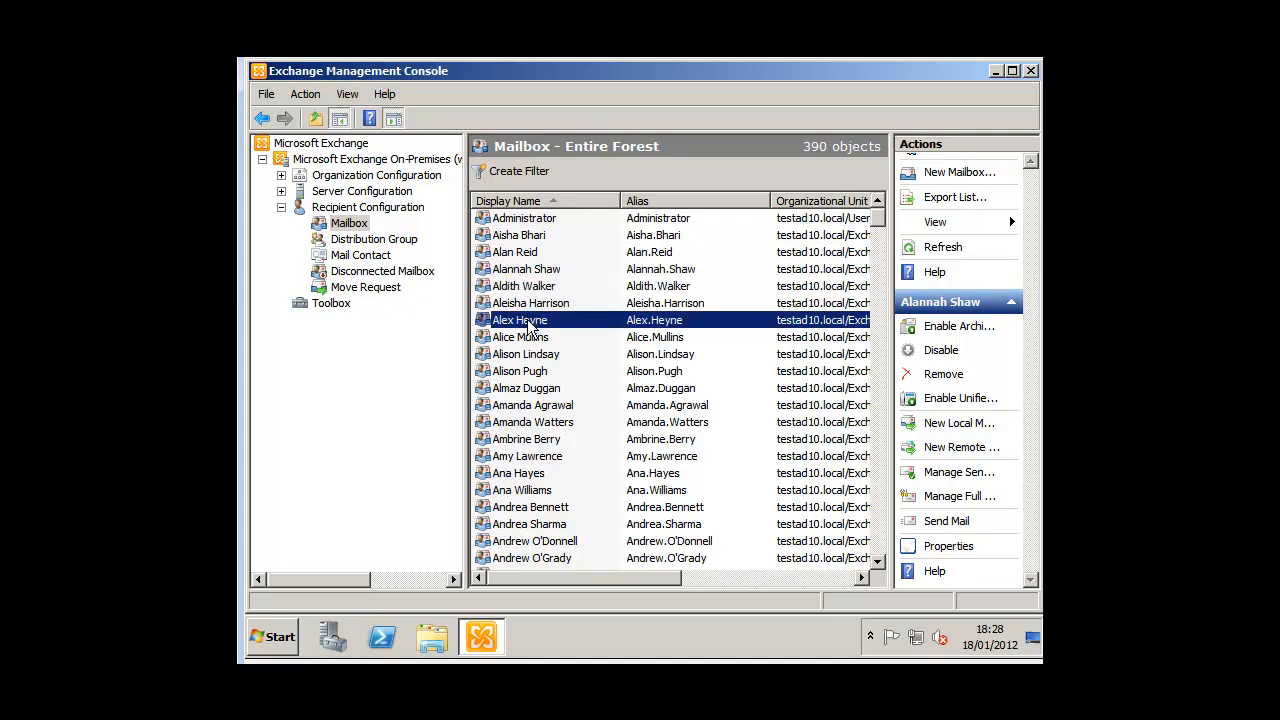
{"action": "right_click", "coordinate": [527, 317]}
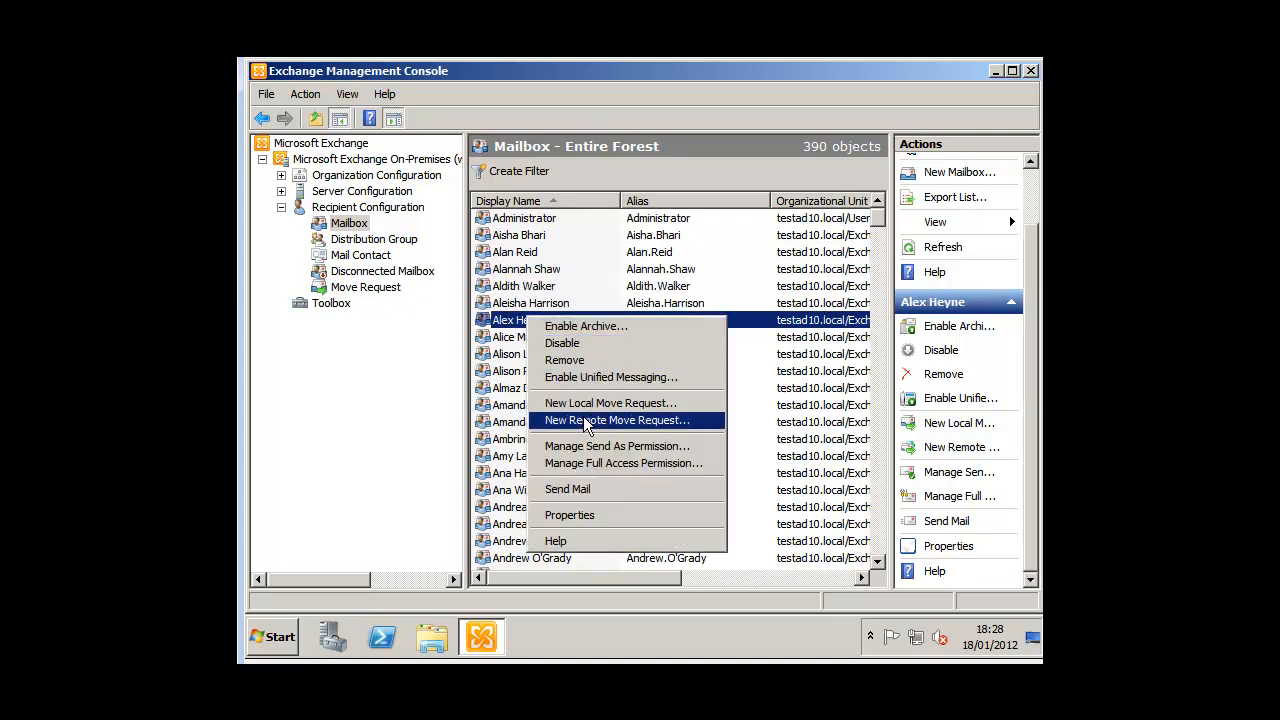
{"action": "left_click", "coordinate": [586, 517]}
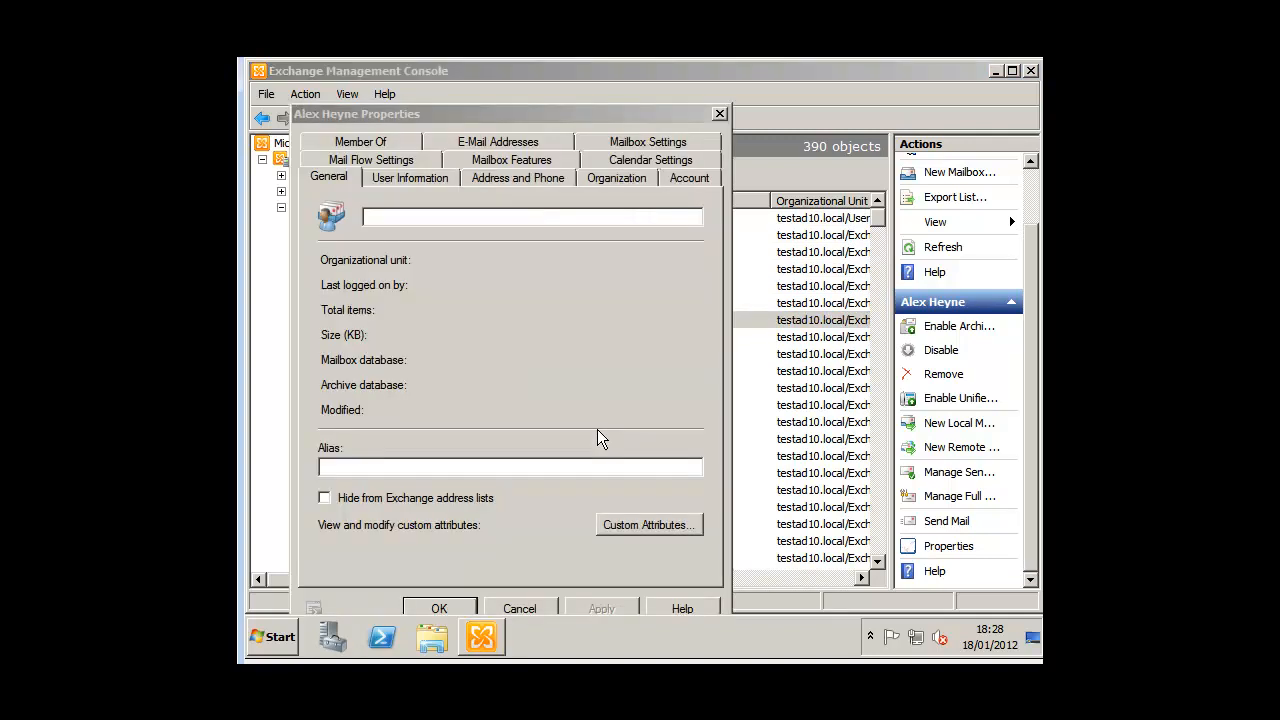
{"action": "left_click", "coordinate": [490, 143]}
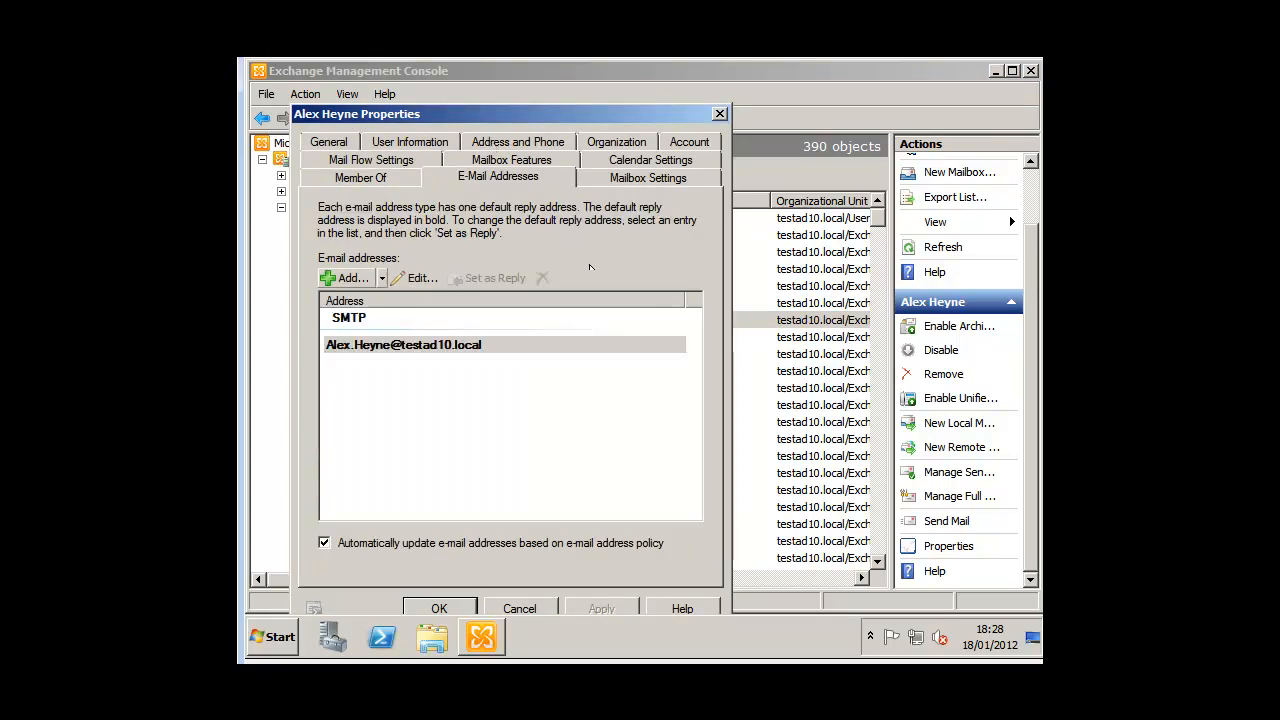
{"action": "left_click", "coordinate": [441, 606]}
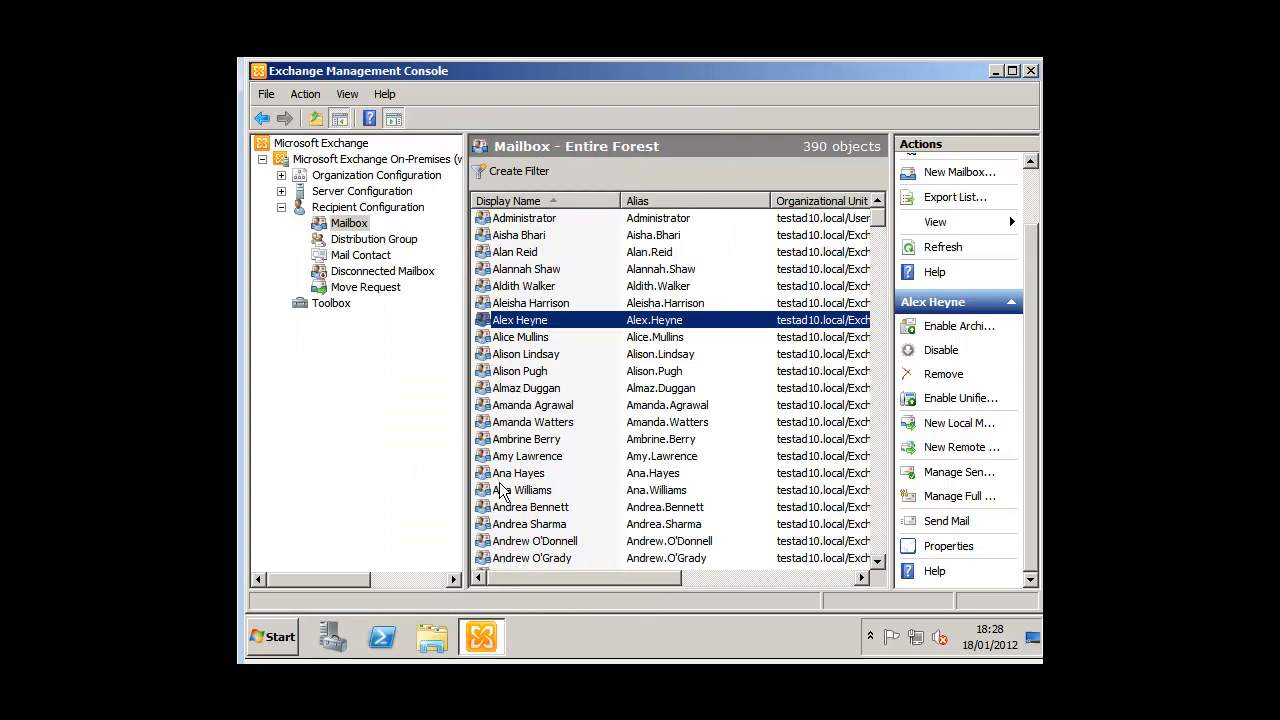